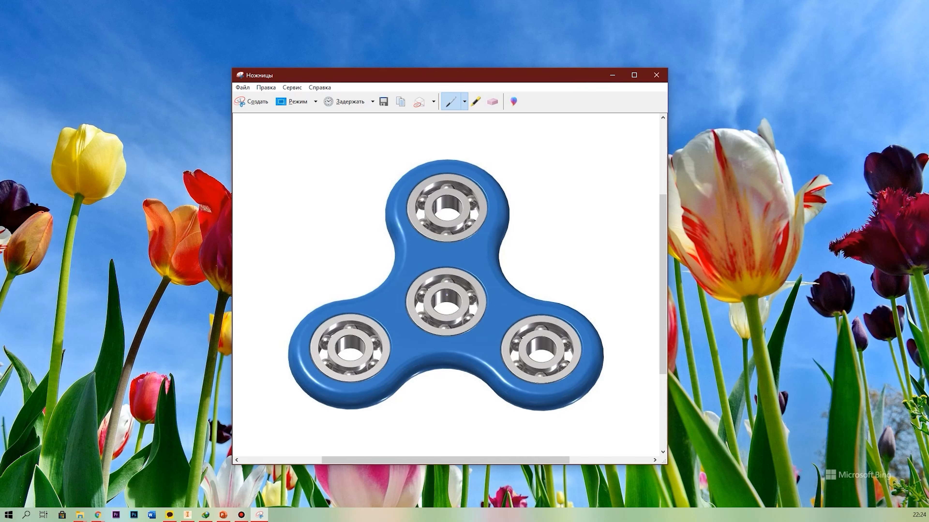
Step: Minimize the spinner reference image, switch to Autodesk Inventor and create a new part
click(607, 76)
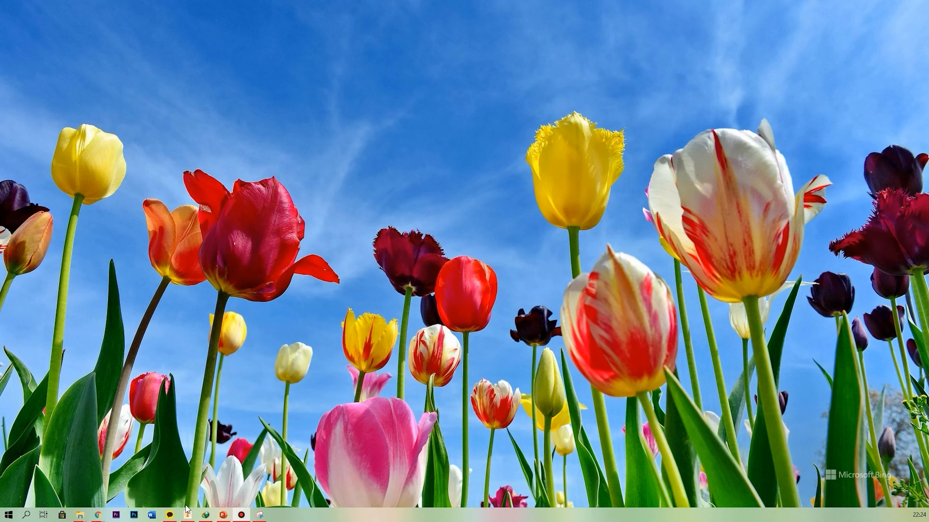
click(187, 515)
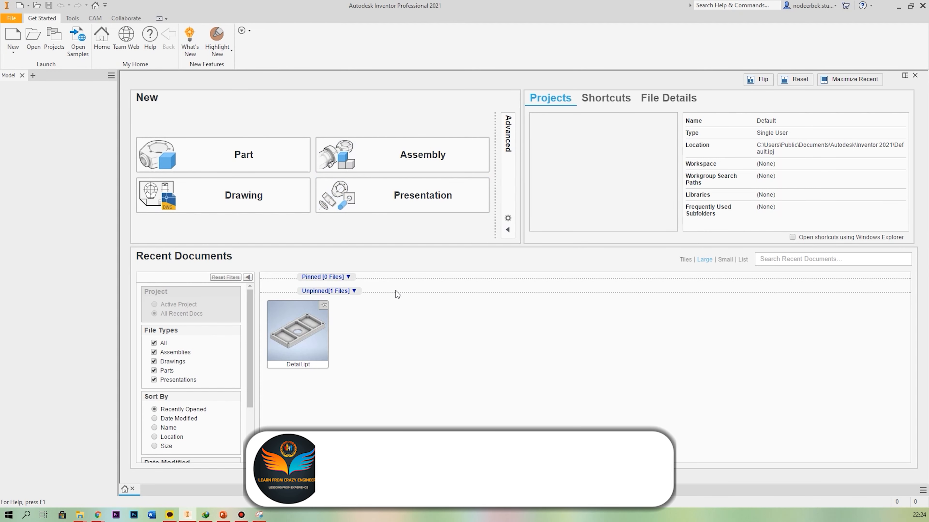
click(236, 165)
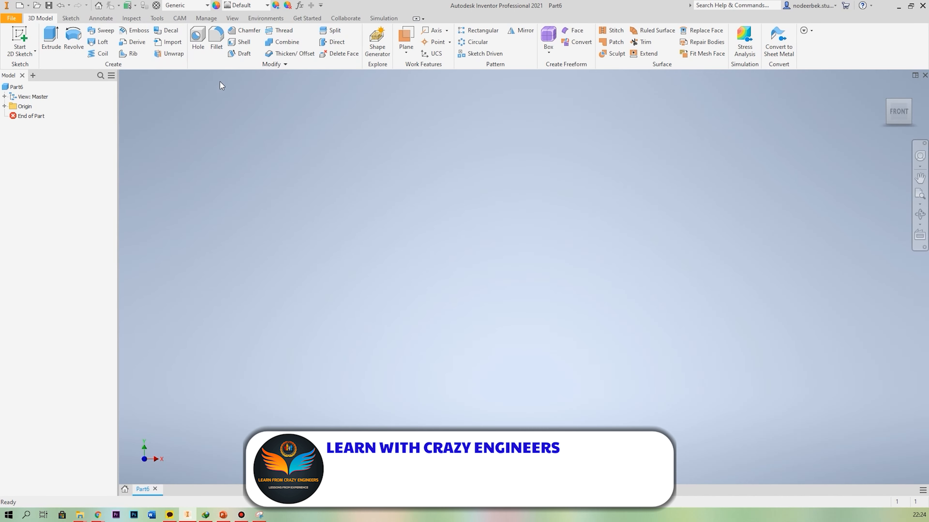
Step: Set the part document's length unit to millimeter and apply the change
click(157, 18)
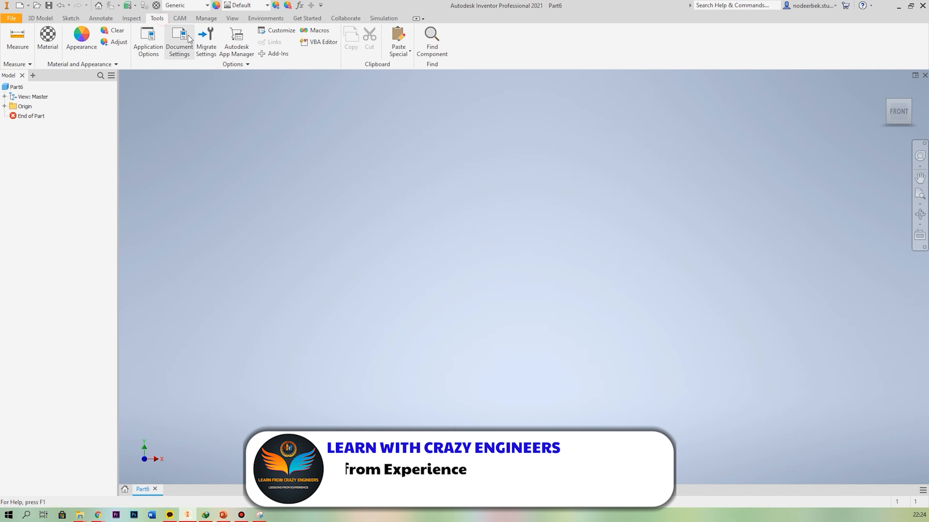
click(179, 40)
click(378, 129)
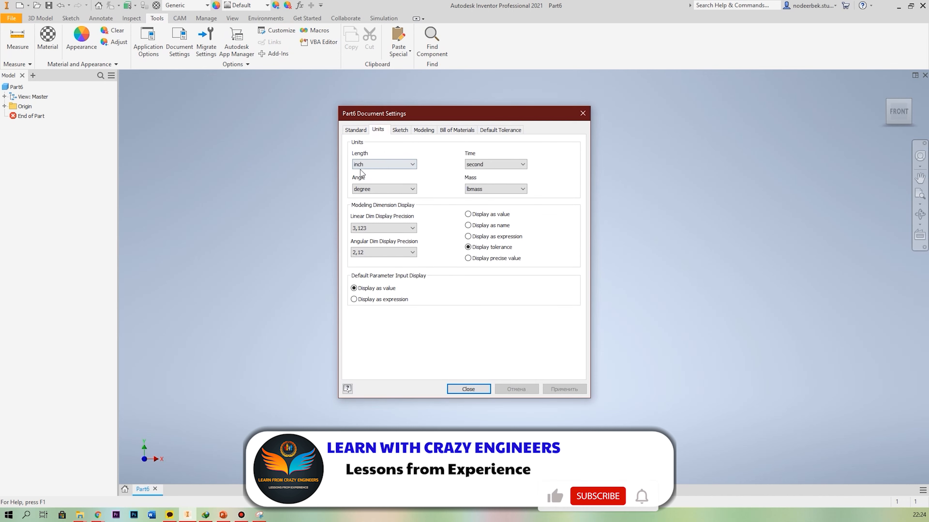
click(383, 164)
click(376, 192)
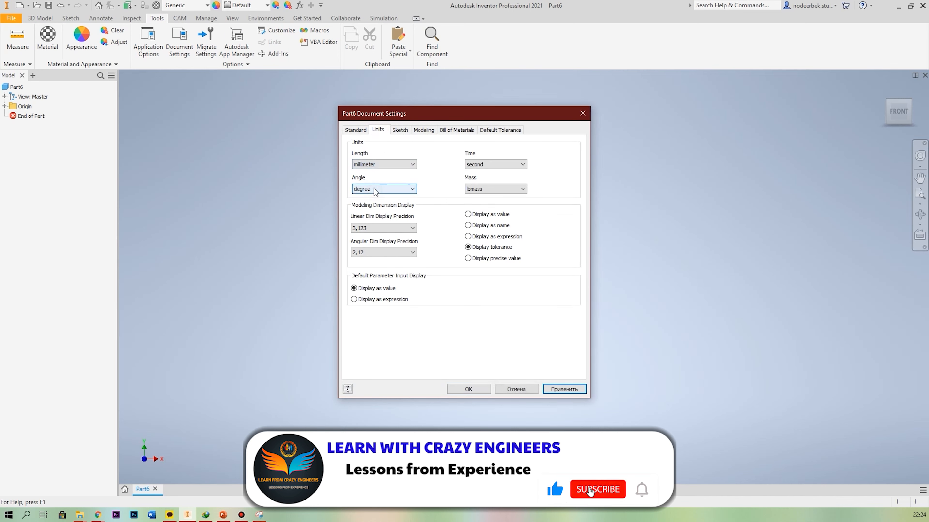
click(559, 390)
click(468, 389)
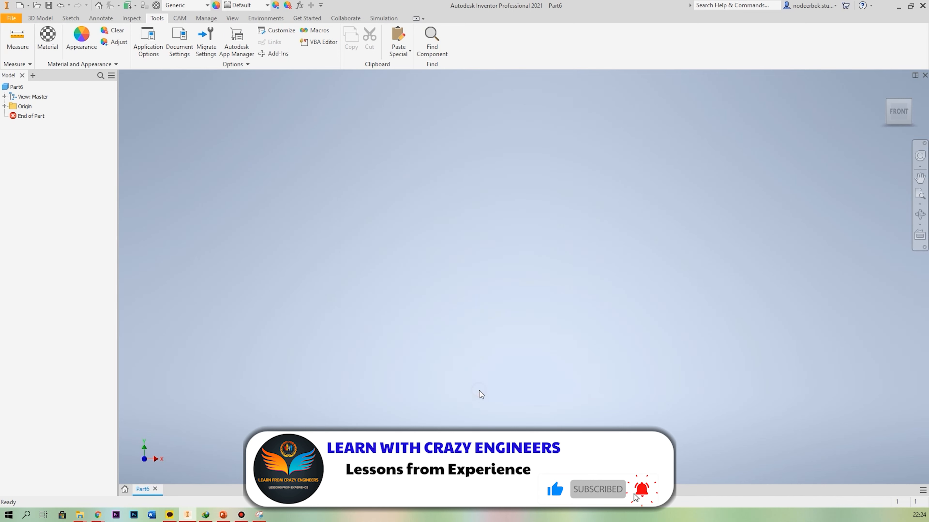
Step: Start a 2D sketch on the XY plane of the part
click(40, 17)
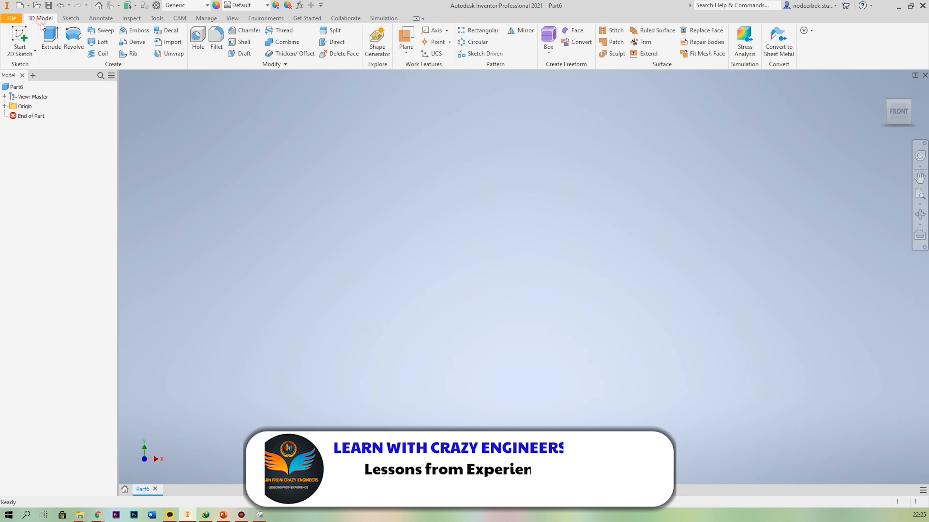
click(22, 36)
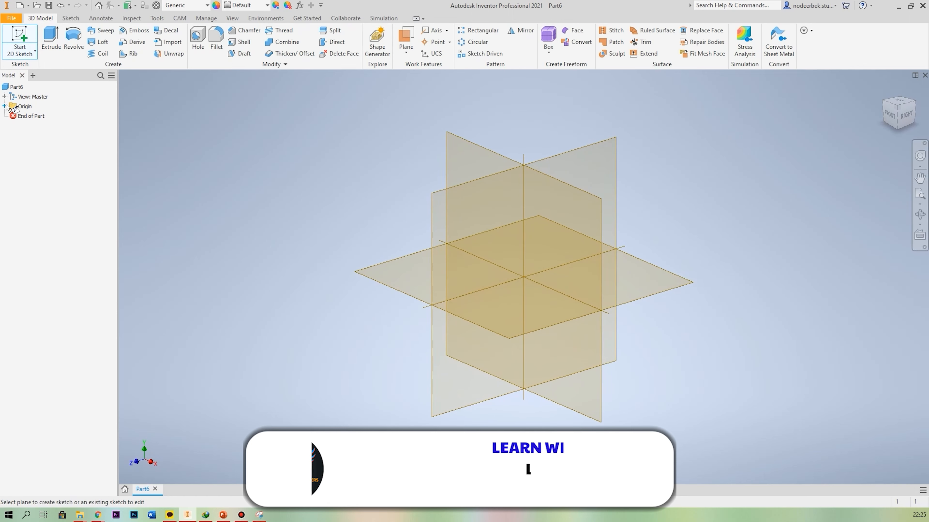
click(33, 137)
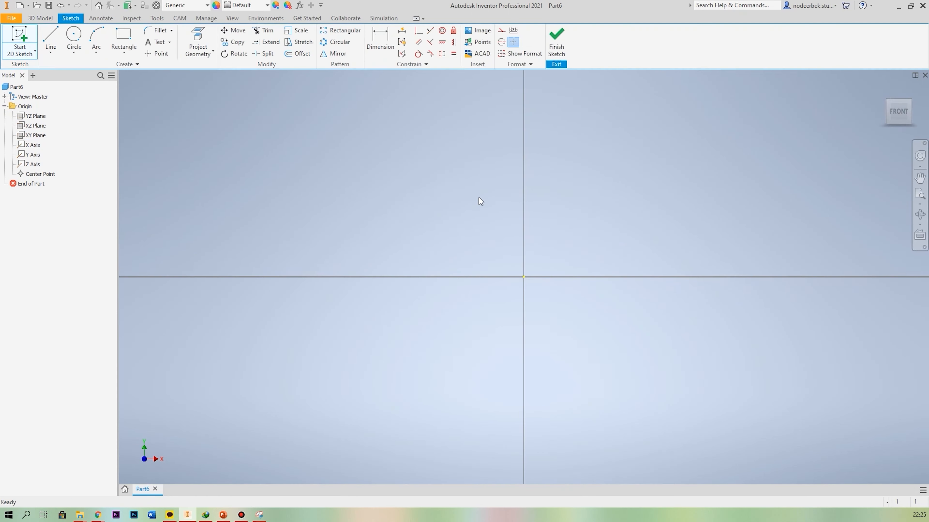
Step: Draw a circle with a 22 mm diameter centred on the sketch origin
click(75, 34)
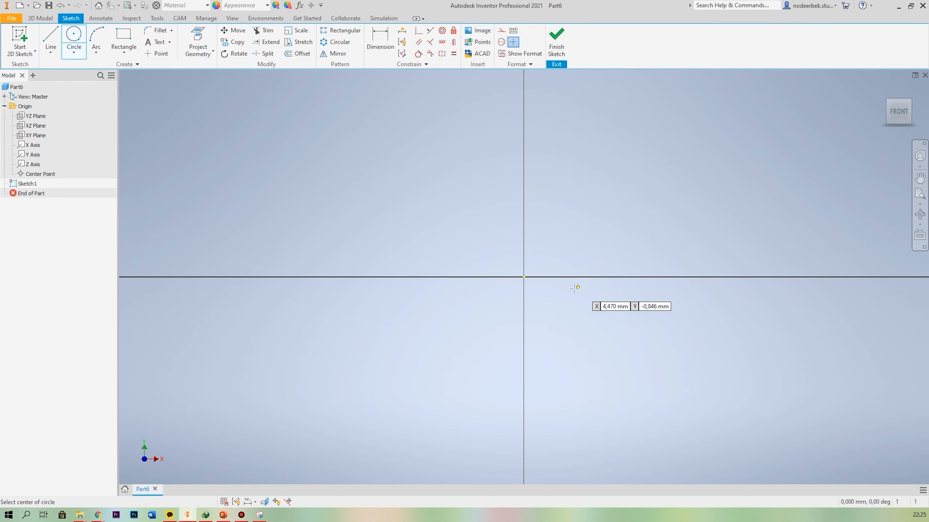
click(524, 277)
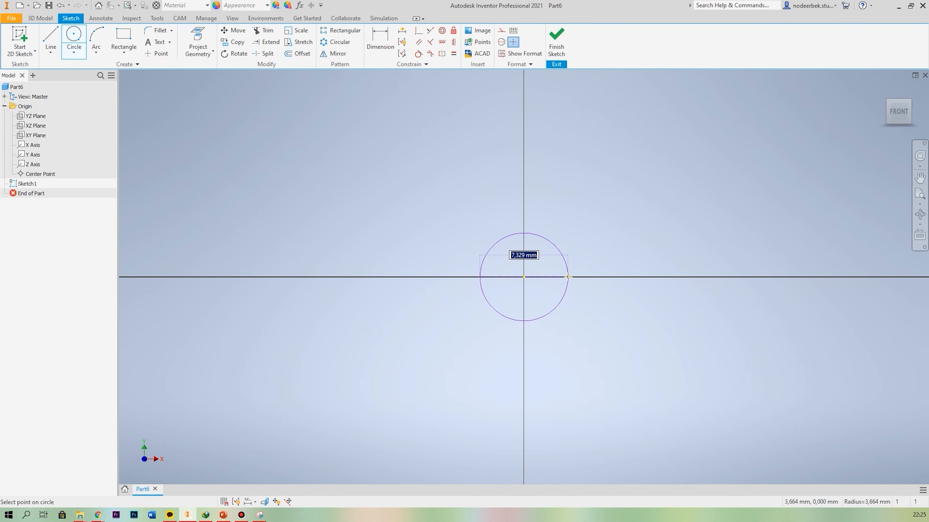
text(22)
key(Return)
Step: Draw a second 22 mm diameter circle, centred about 40 mm left of and 58 mm above the origin
scroll(568, 277, up, 2)
scroll(568, 277, down, 10)
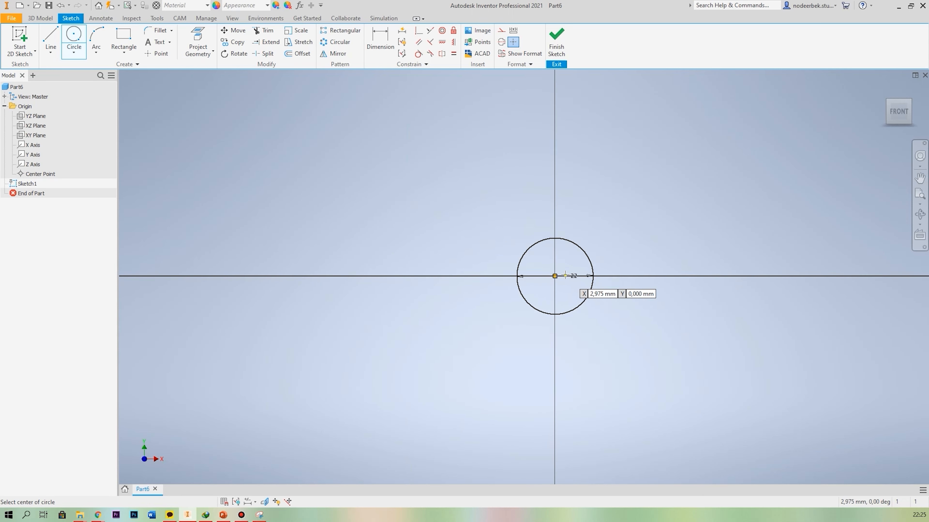
click(513, 205)
text(22)
key(Return)
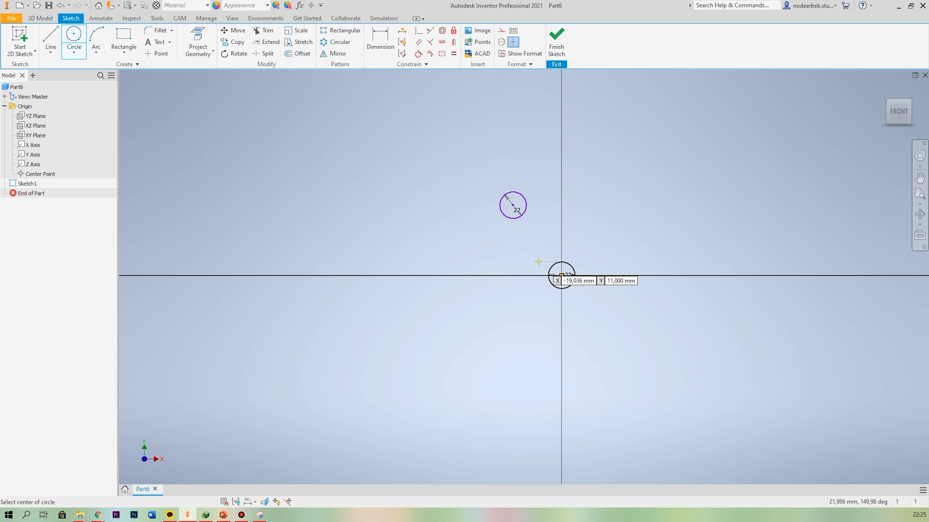
Step: Apply a vertical constraint aligning the second circle's centre with the centre of the origin circle
click(453, 43)
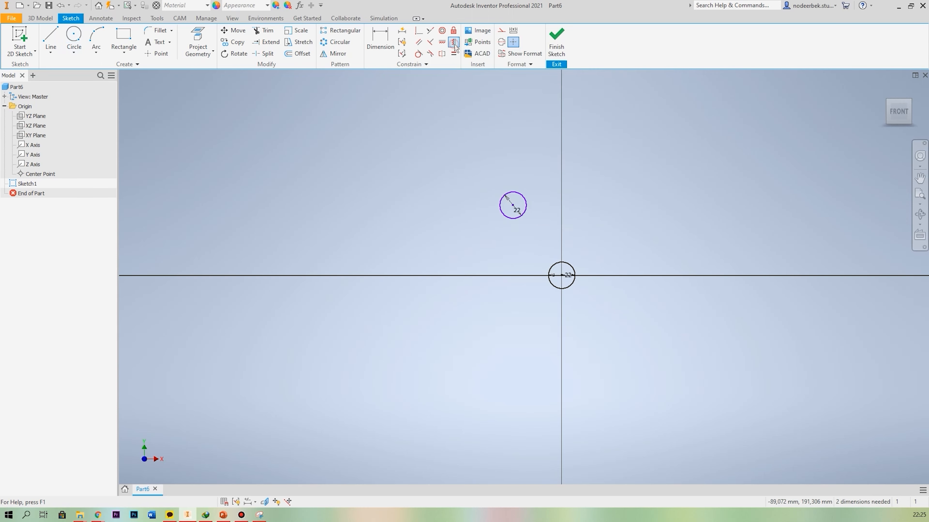
click(562, 275)
click(513, 205)
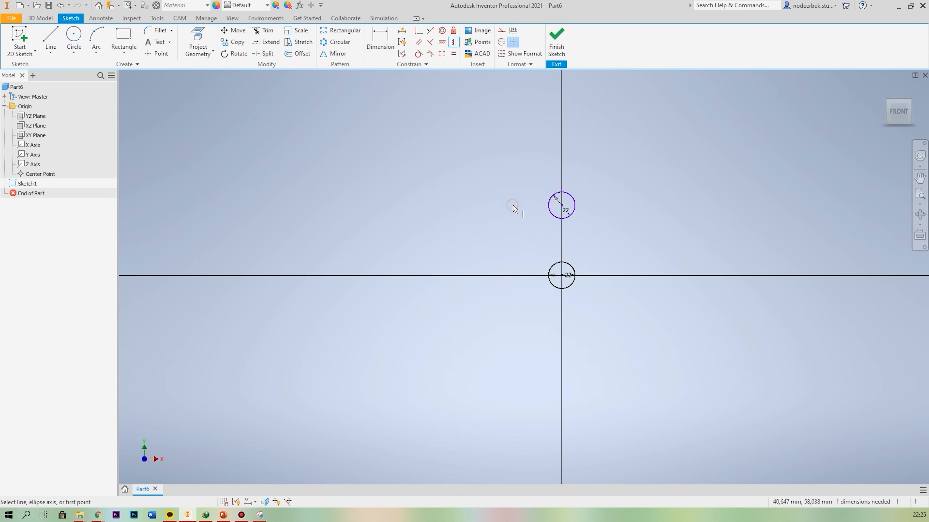
Step: Dimension the vertical distance between the two circle centres as 30 mm
scroll(587, 225, down, 3)
scroll(585, 229, up, 6)
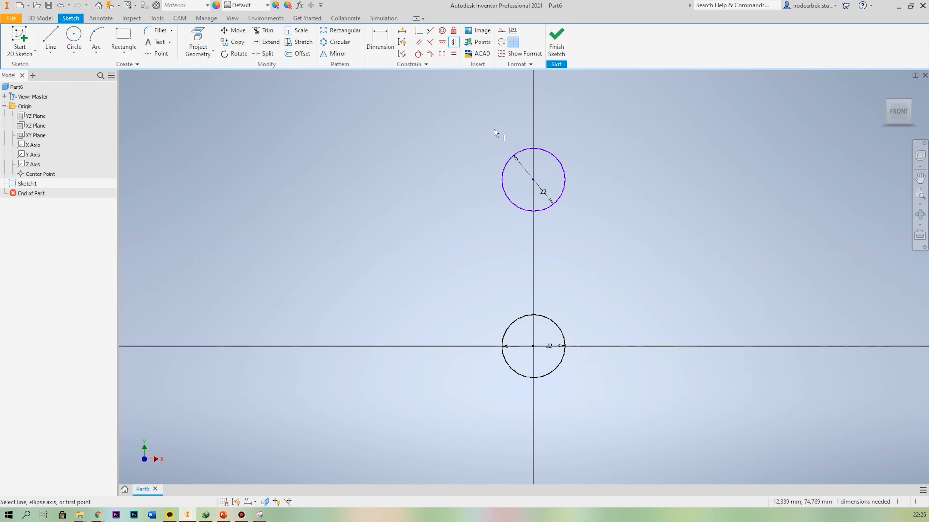
click(380, 40)
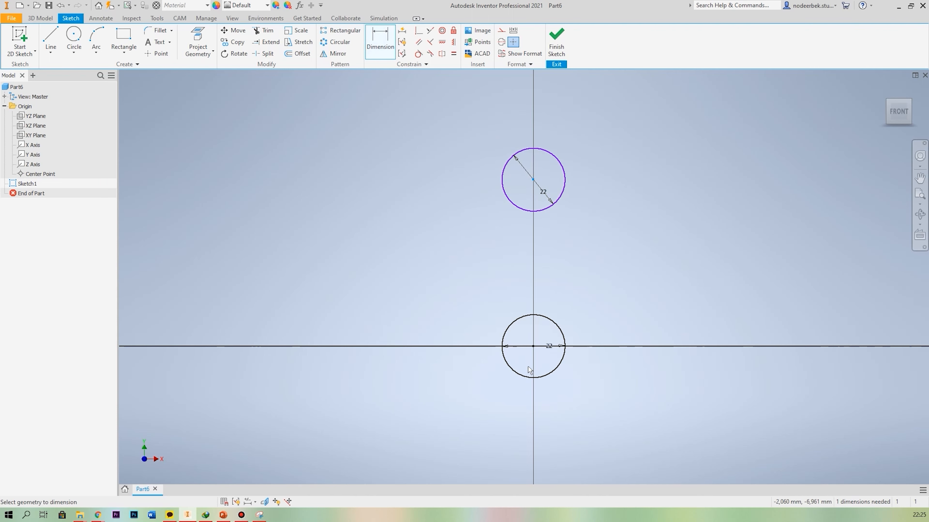
click(533, 346)
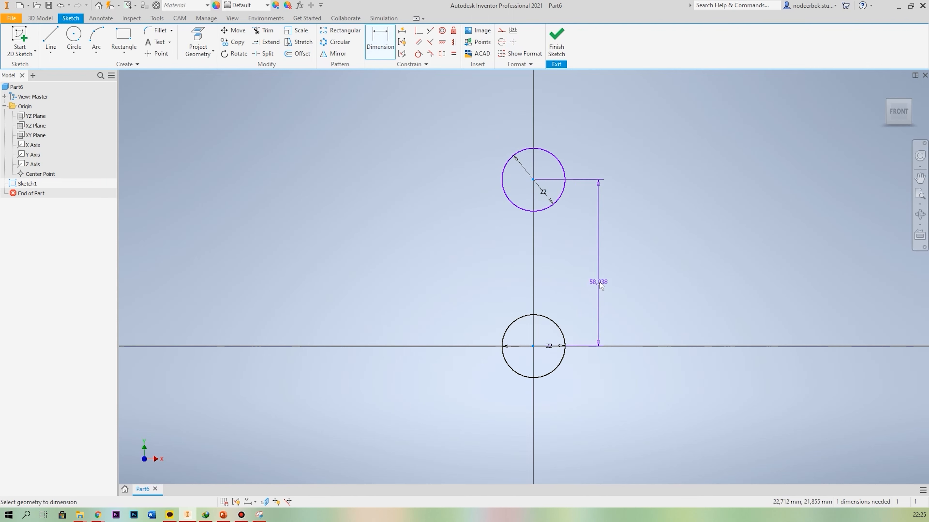
click(599, 269)
text(30)
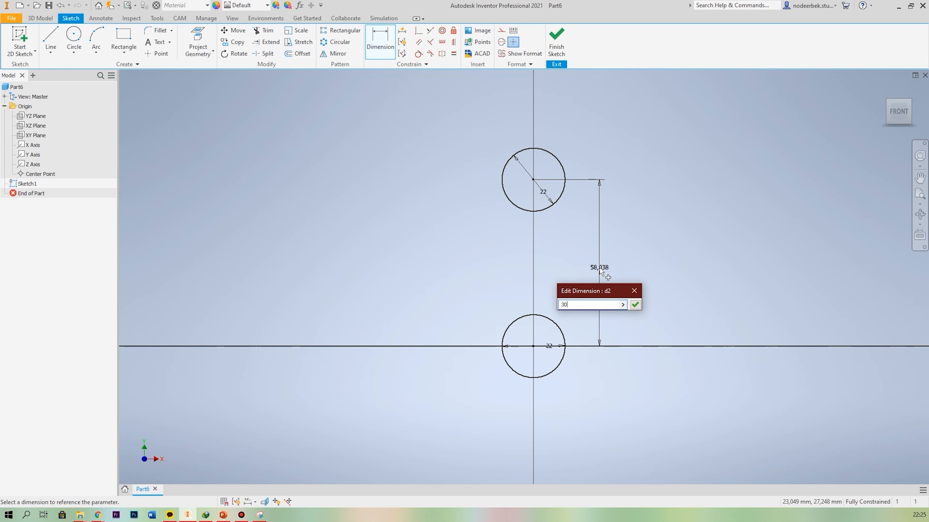
key(Return)
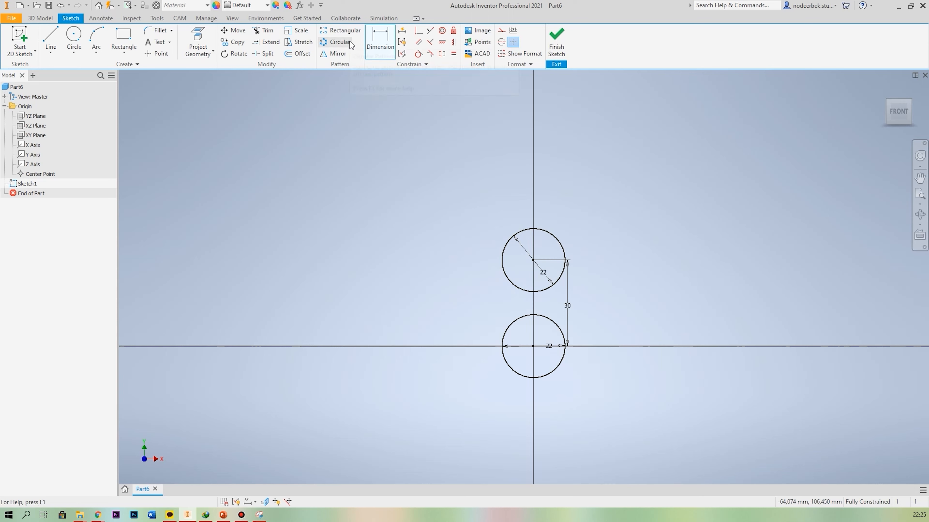
Step: Create a circular pattern of the upper circle around the origin with 3 instances over 360 degrees
click(336, 44)
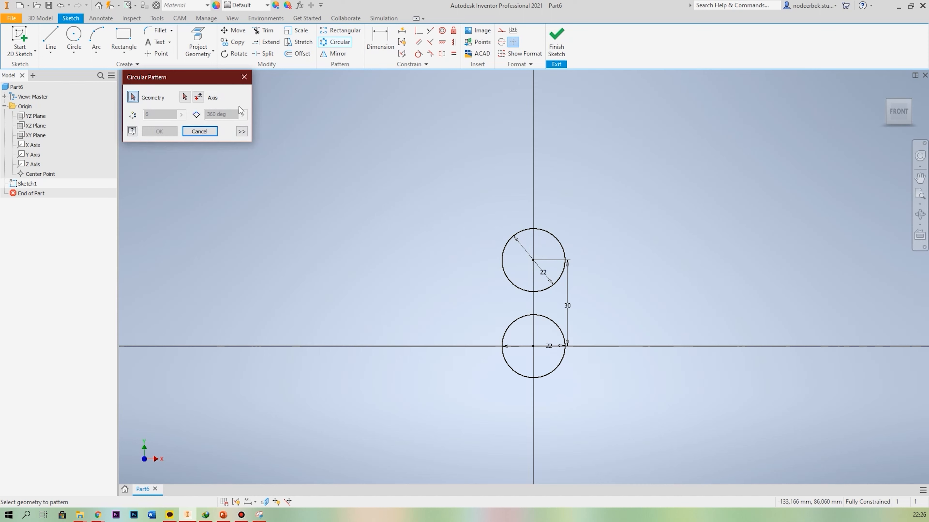
click(558, 233)
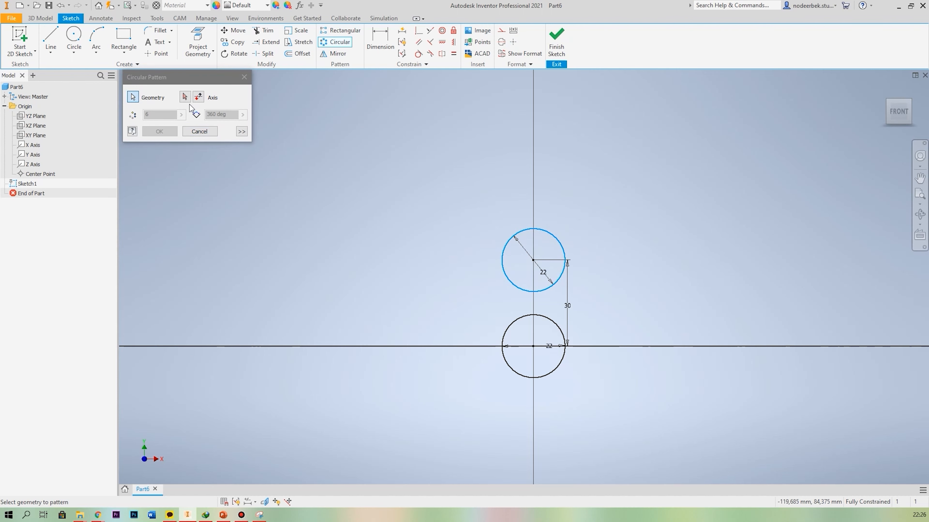
click(185, 97)
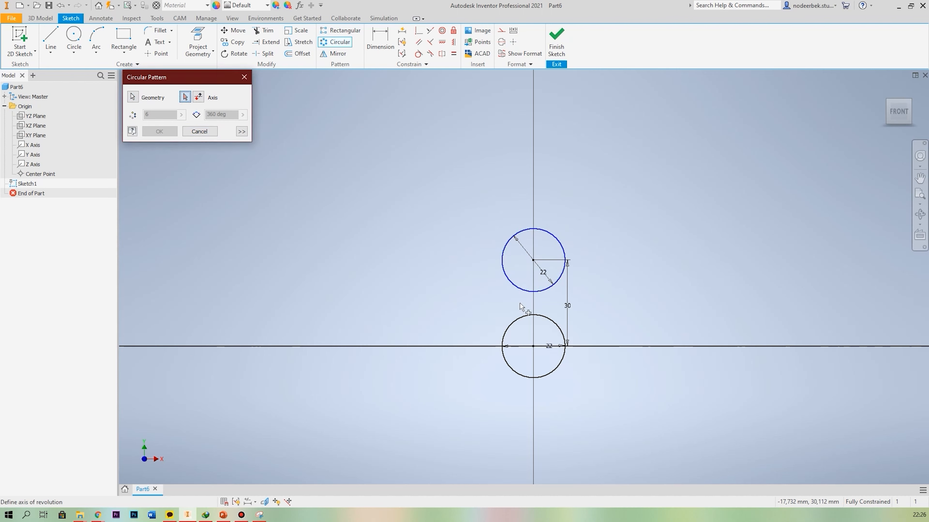
click(534, 348)
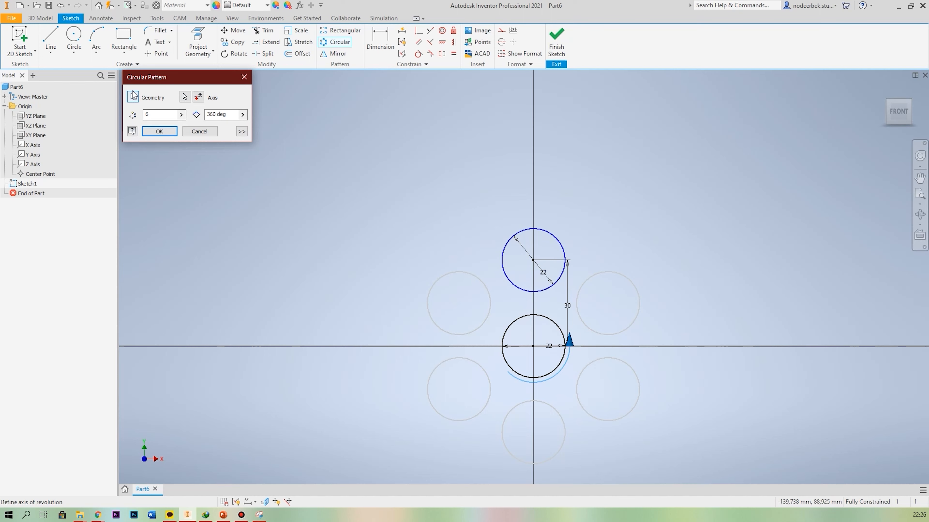
double_click(161, 114)
text(3)
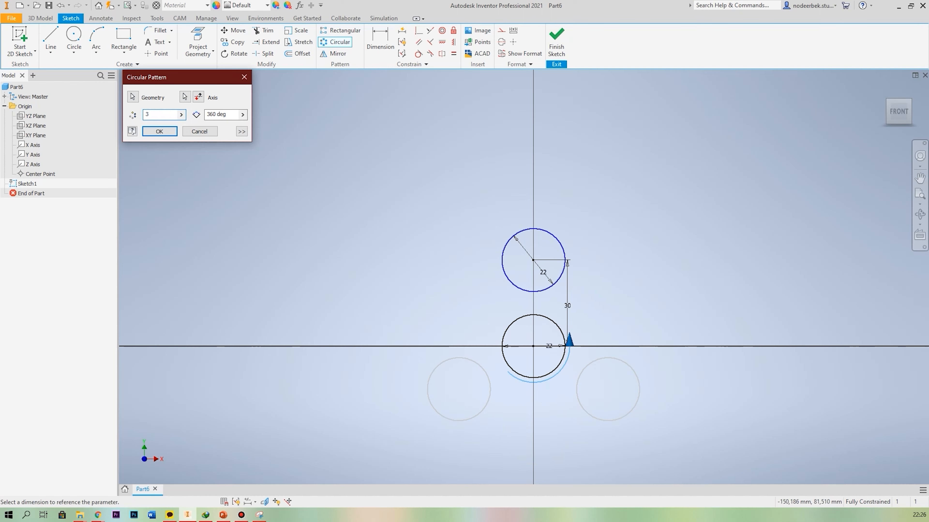
key(Tab)
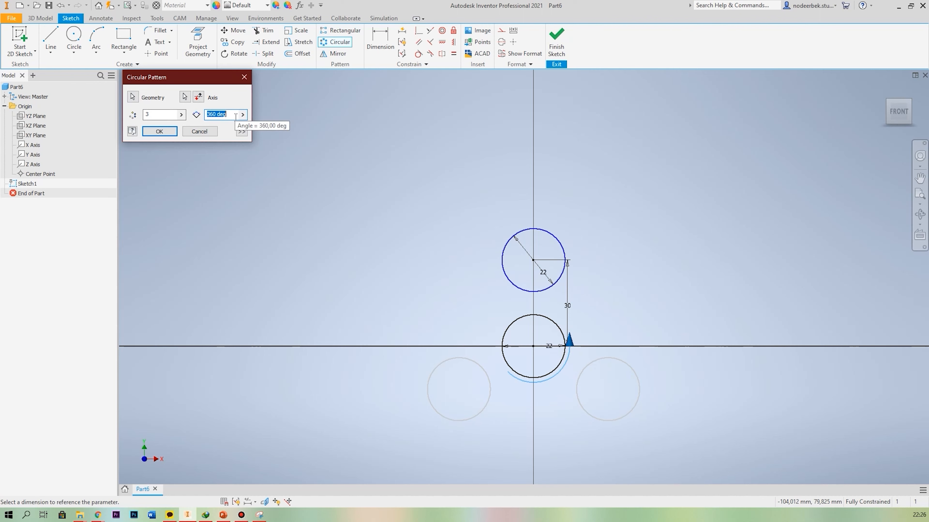
click(167, 132)
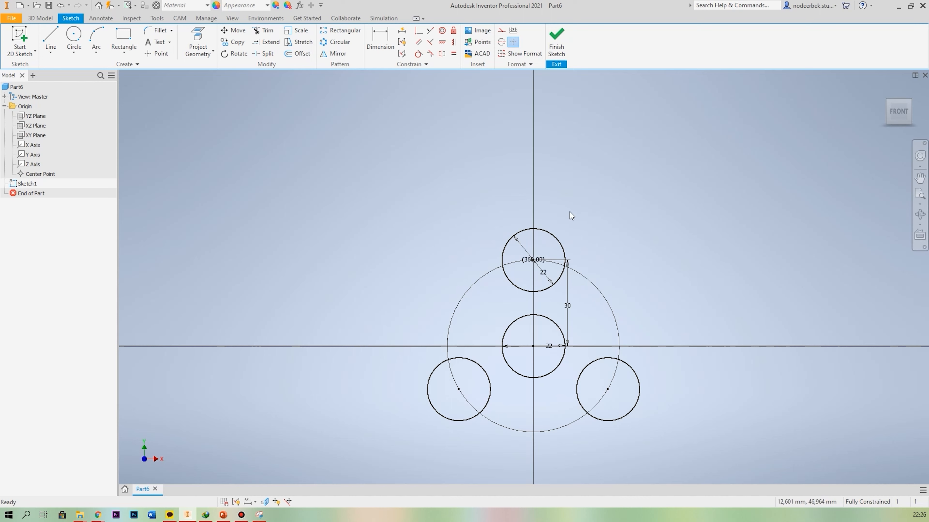
Step: Offset the upper 22 mm circle outward by 6 mm
click(297, 54)
click(552, 234)
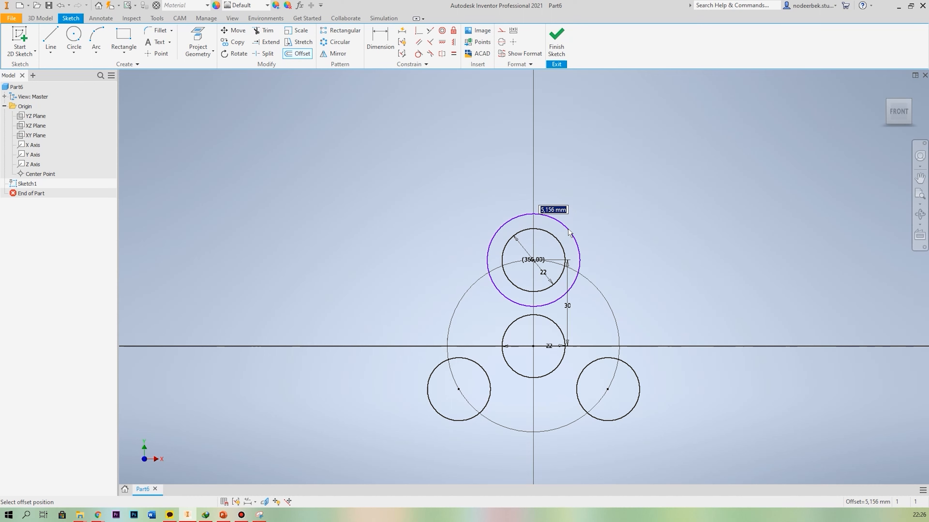
text(6)
key(Return)
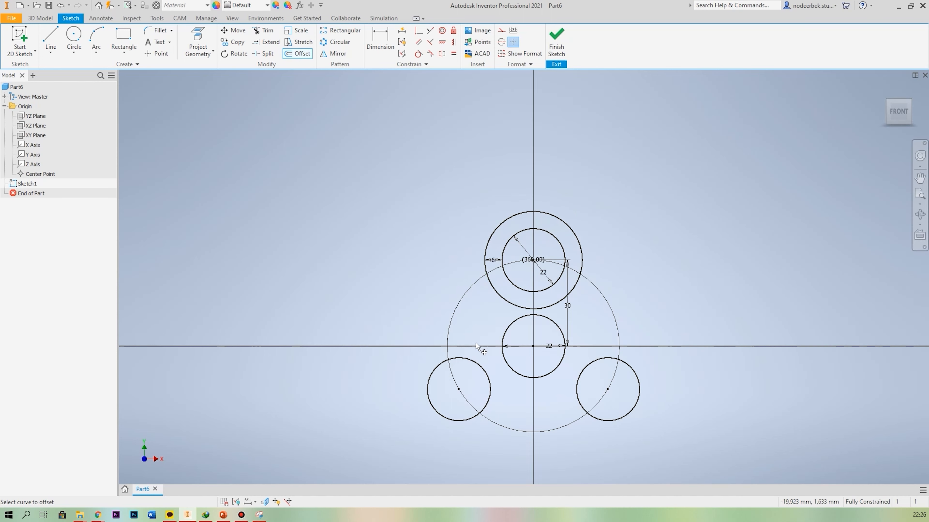
Step: Offset the lower-left and lower-right patterned circles outward by 6 mm each
click(434, 369)
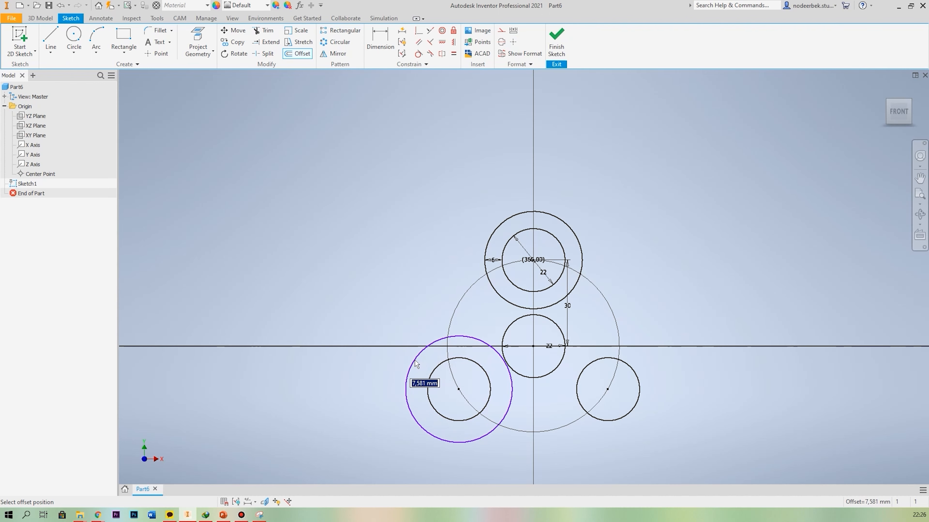
text(6)
key(Return)
click(640, 385)
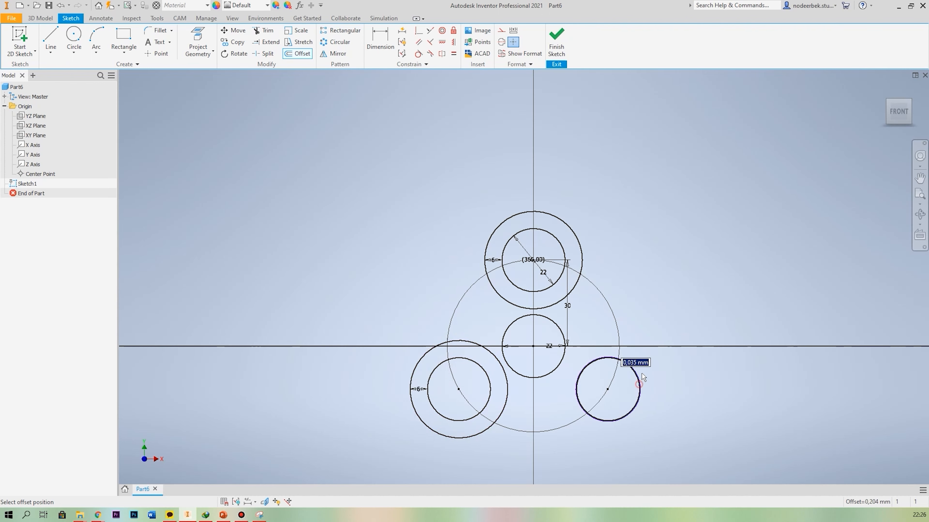
text(6)
key(Return)
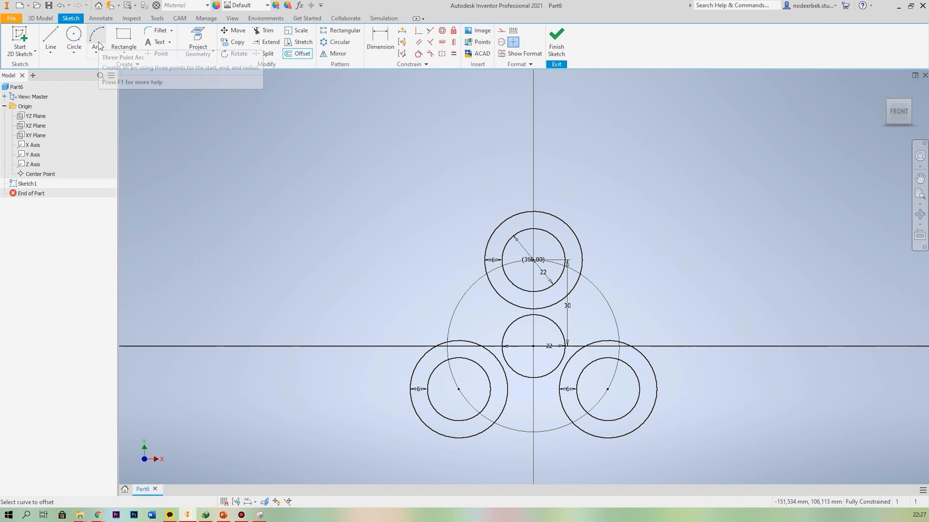
Step: Draw a three-point arc of about 12 mm radius bridging the upper and lower-left outer circles, curving inward toward the centre
click(96, 52)
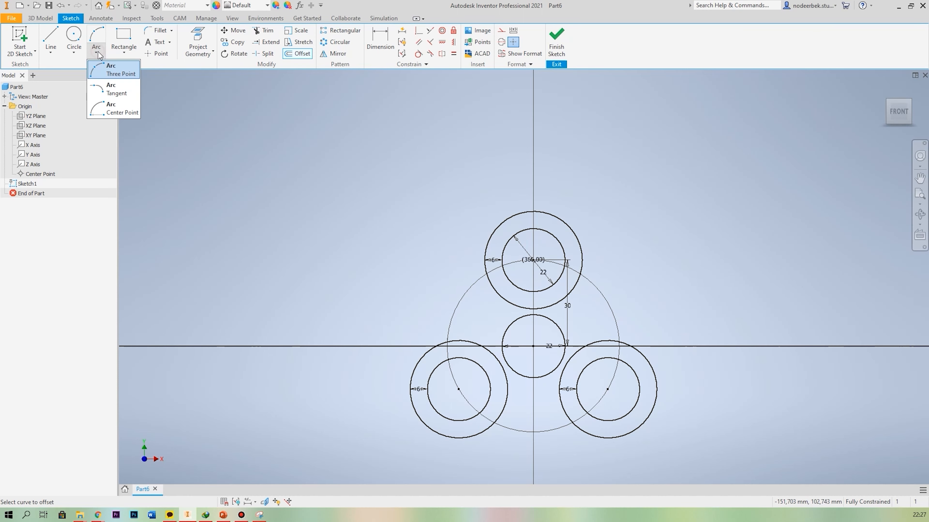
click(126, 74)
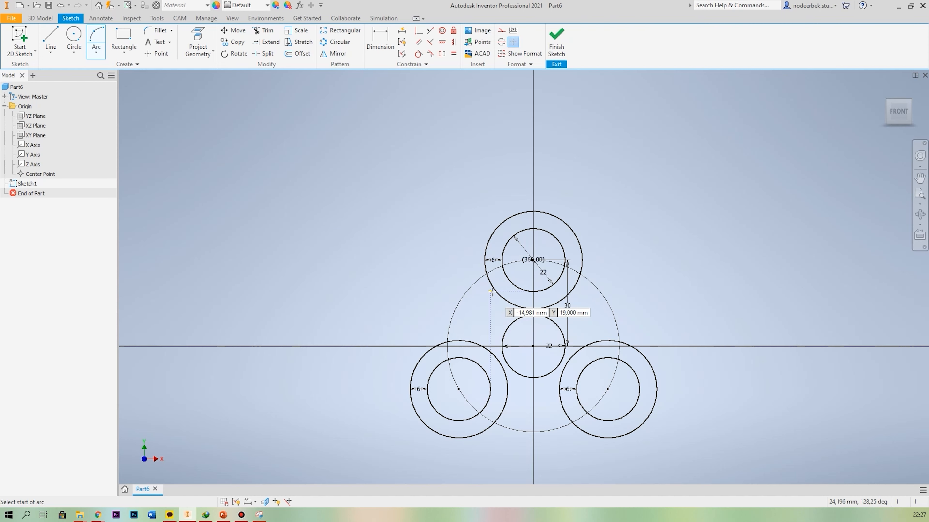
click(490, 284)
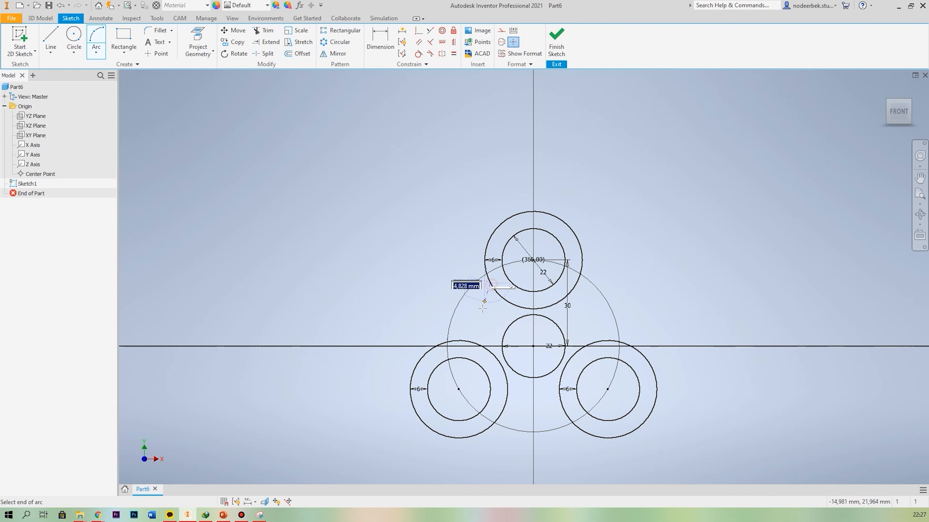
click(470, 340)
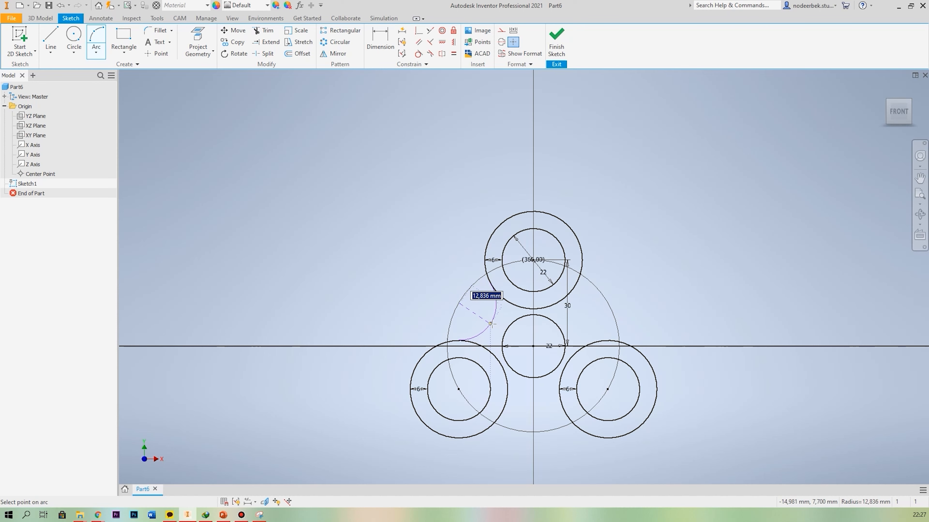
click(493, 324)
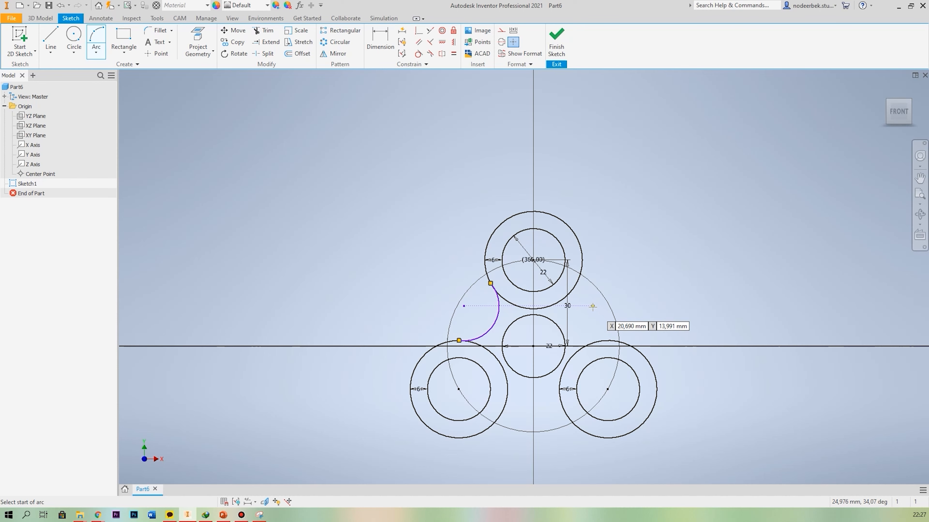
Step: Draw matching inward-curving three-point arcs between the upper and lower-right outer circles and between the two lower outer circles
click(577, 284)
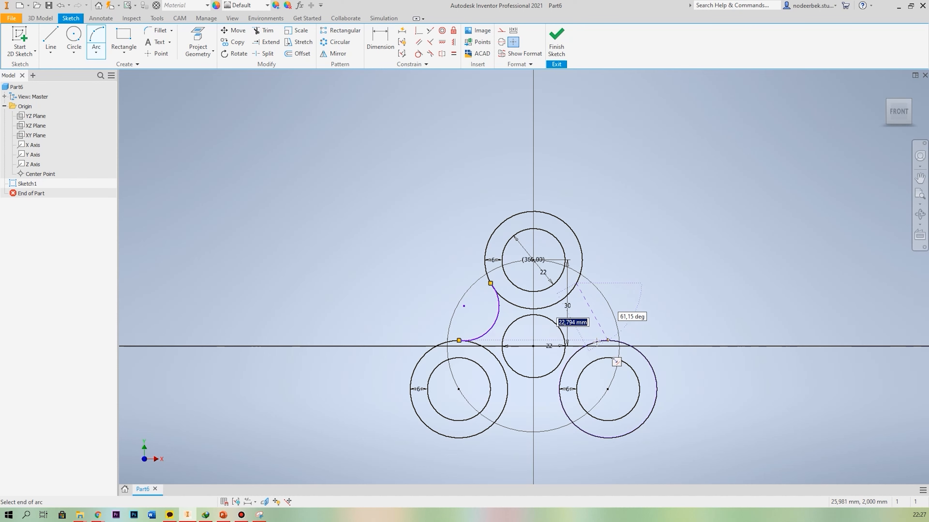
click(606, 341)
click(582, 325)
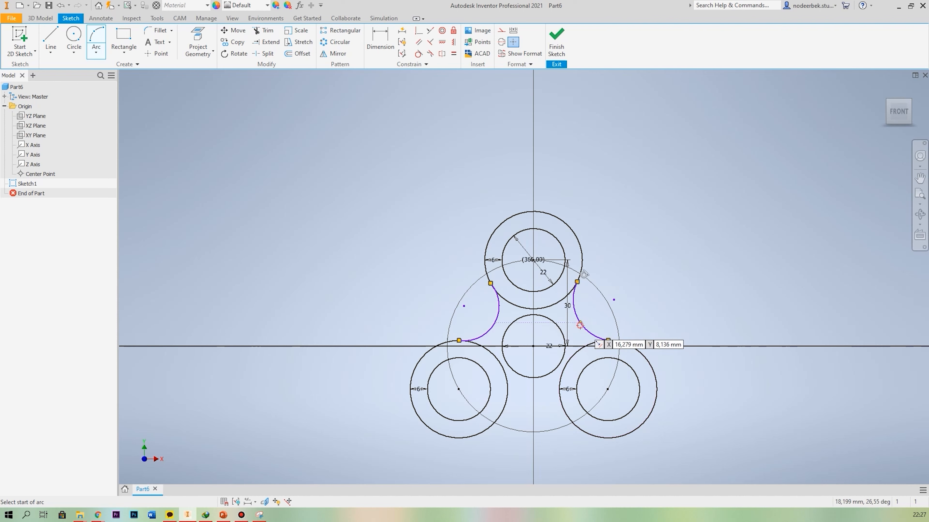
click(504, 405)
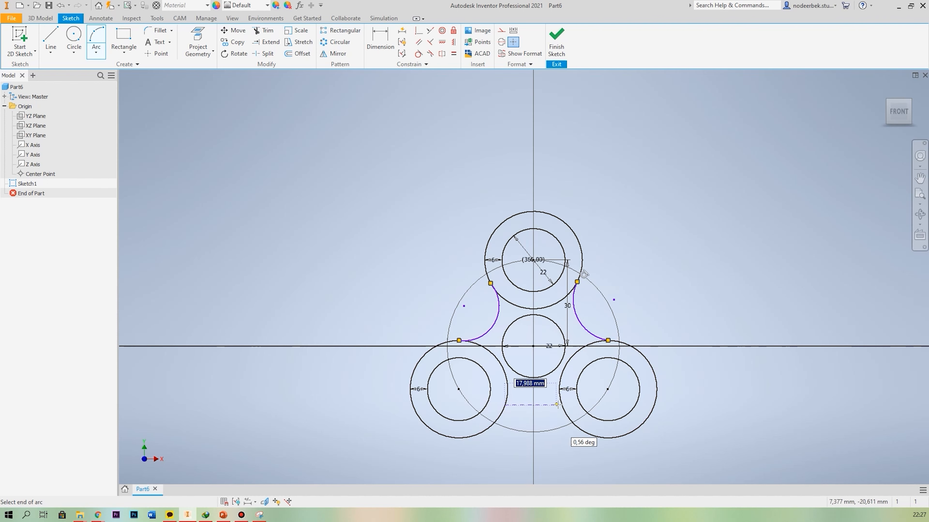
click(565, 412)
click(540, 392)
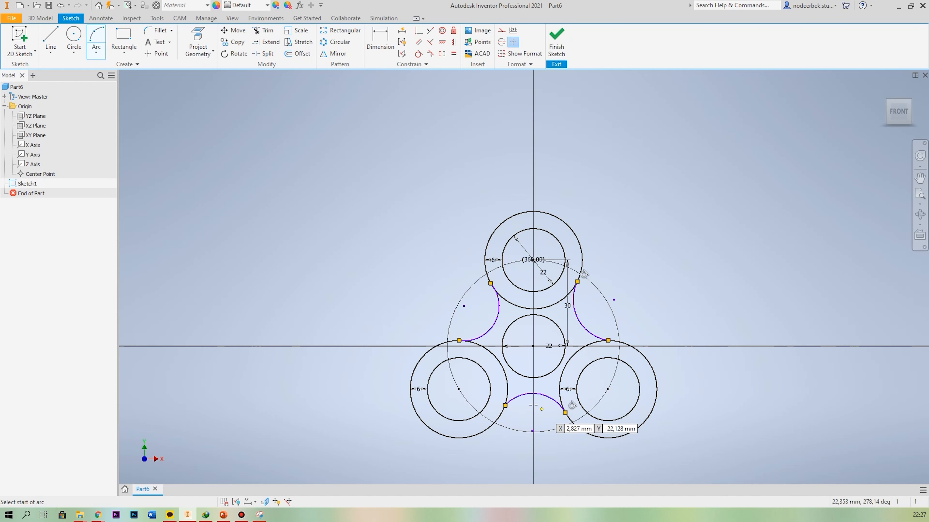
key(Escape)
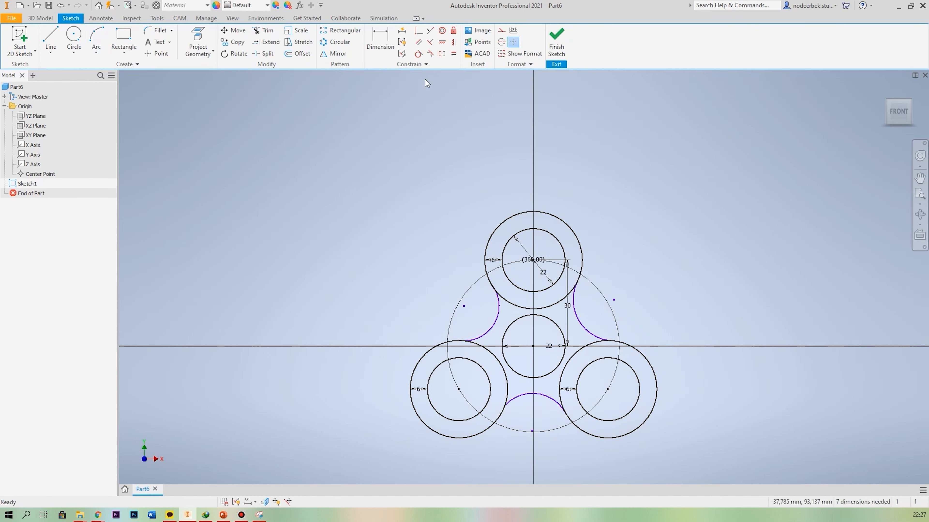
Step: Make the left connecting arc tangent to both the upper and the lower-left outer circles
click(418, 56)
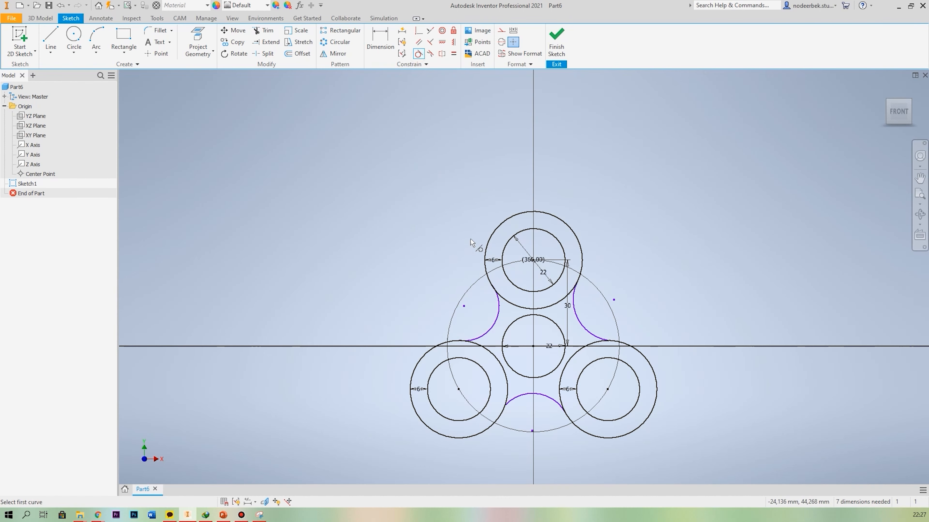
click(489, 284)
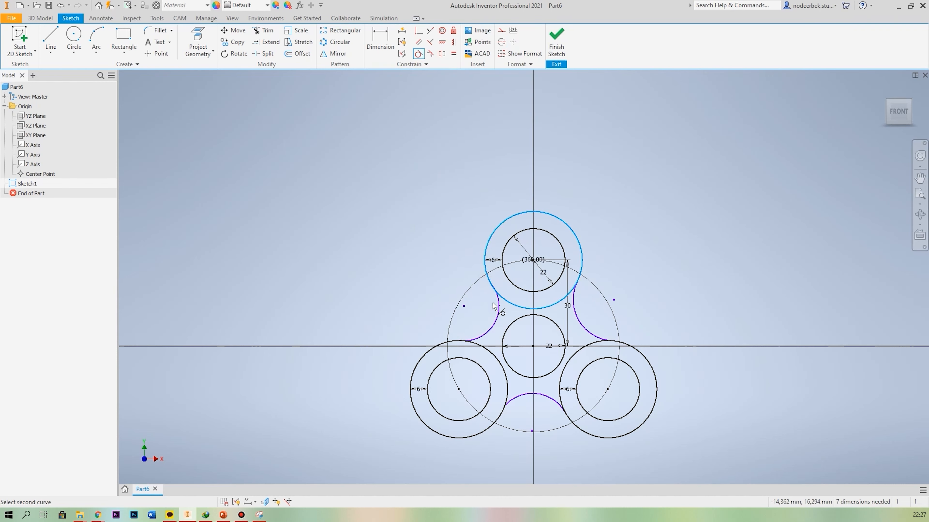
click(498, 314)
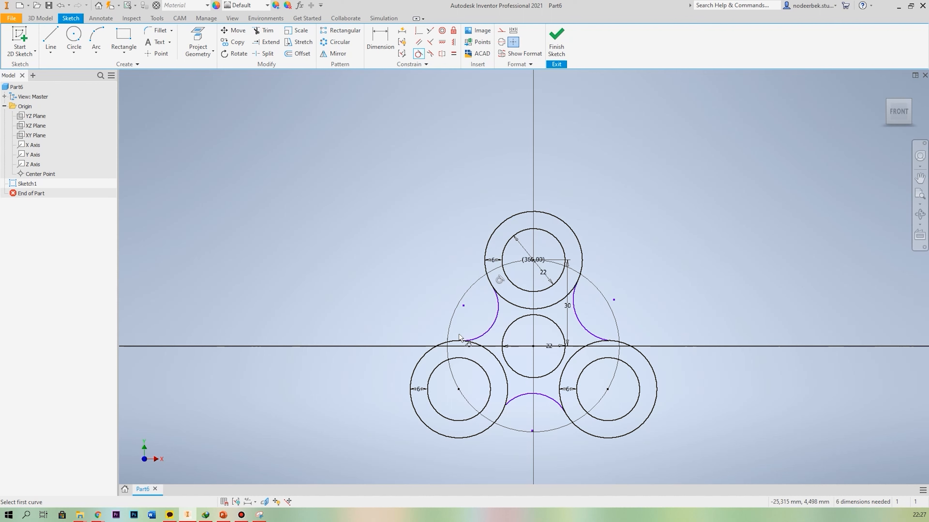
click(455, 343)
click(477, 337)
Step: Apply tangent constraints between the right connecting arc and the upper and lower-right outer circles
click(582, 278)
click(580, 313)
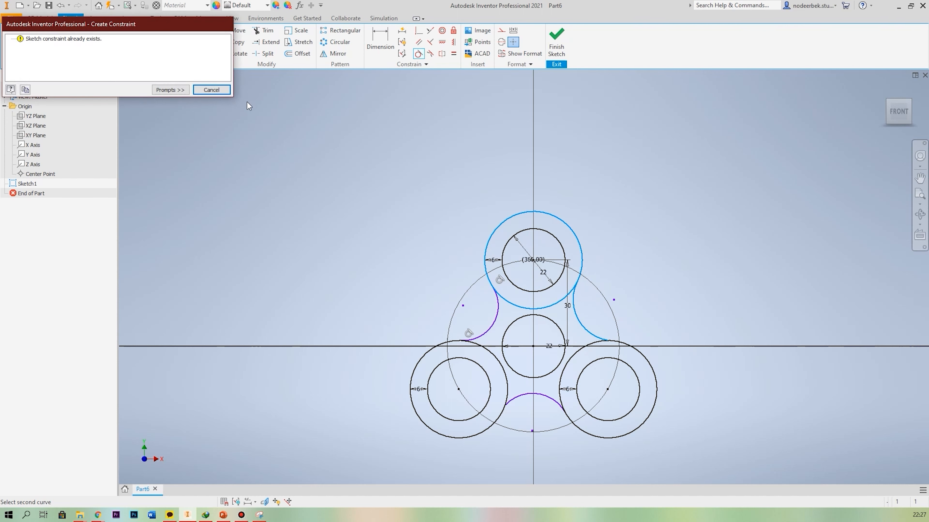
click(211, 90)
click(594, 346)
click(587, 330)
Step: Make the bottom connecting arc tangent to both the lower-left and lower-right outer circles
click(521, 398)
click(509, 396)
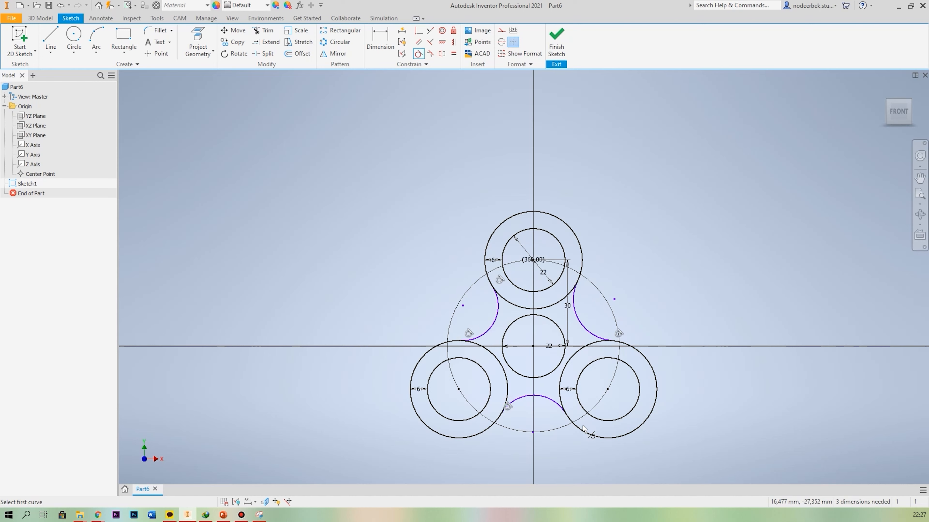
click(586, 433)
click(558, 409)
Step: Dimension the left connecting arc's radius as 15 mm
key(d)
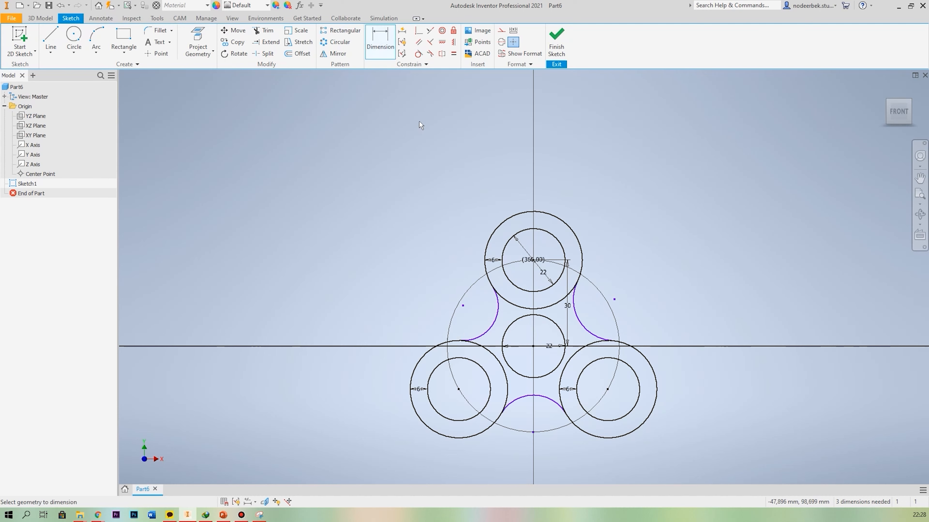
click(492, 324)
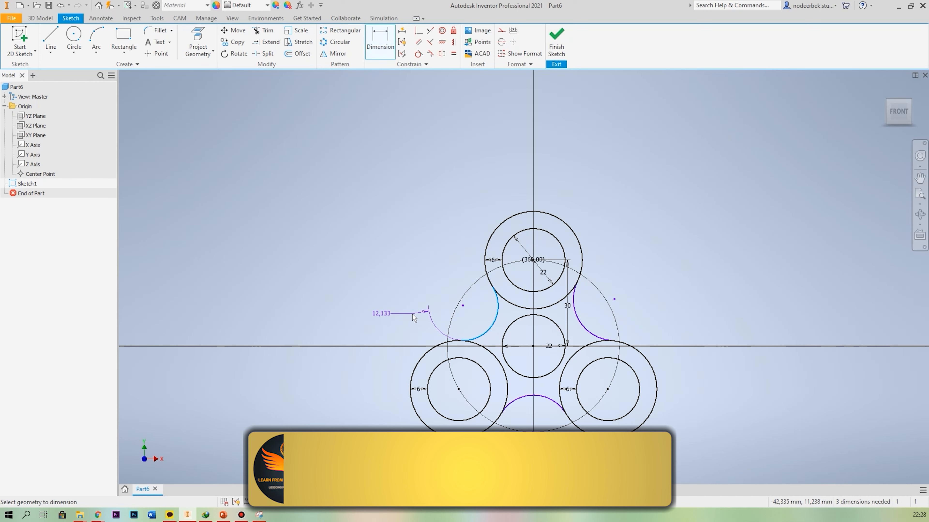
click(413, 318)
text(15)
key(Return)
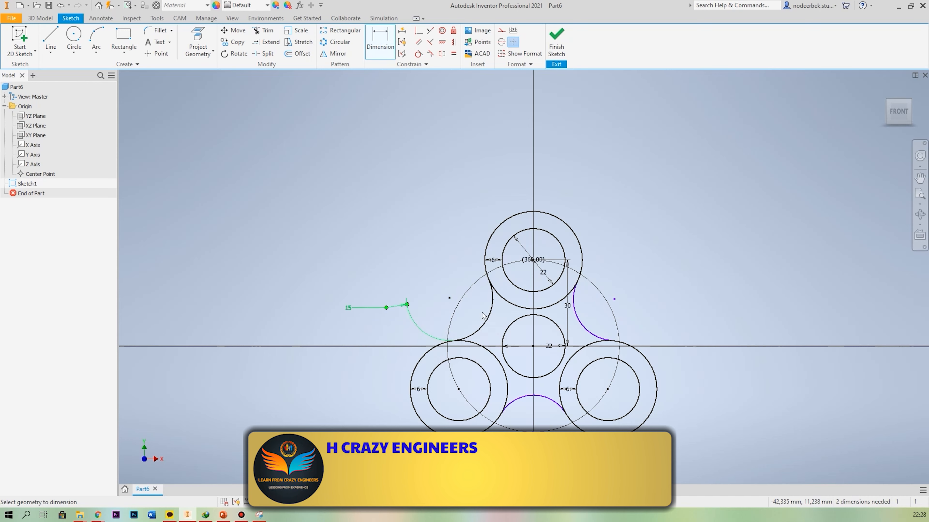
Step: Dimension the right connecting arc's radius as 15 mm
click(578, 314)
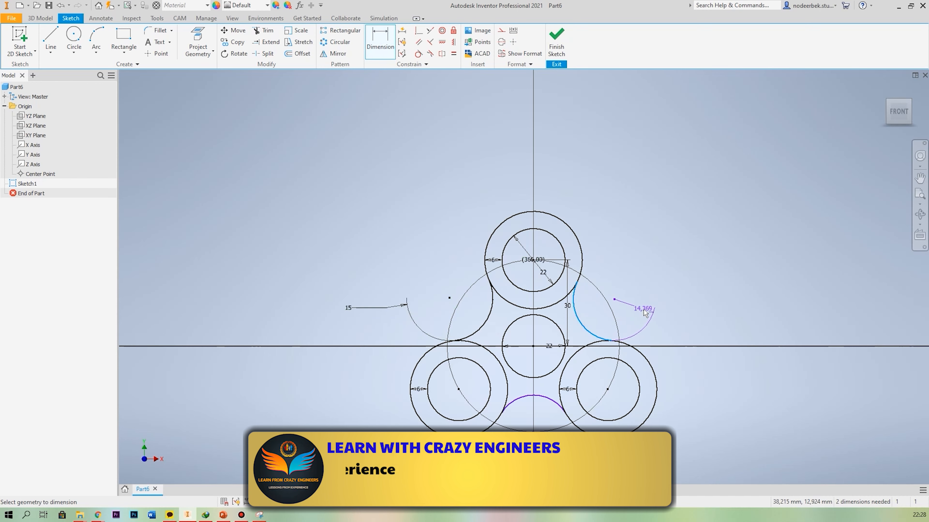
click(649, 308)
text(15)
key(Return)
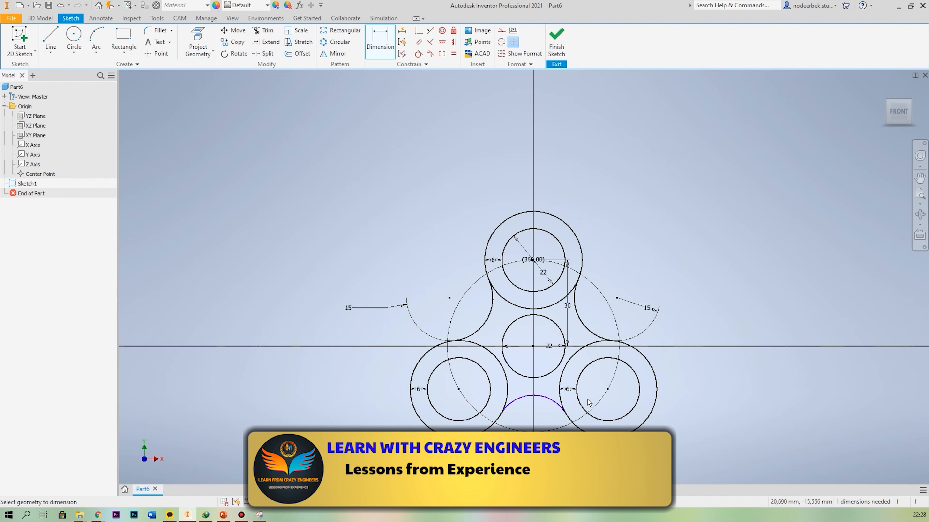
Step: Dimension the bottom connecting arc's radius as 15 mm and finish the sketch
click(549, 403)
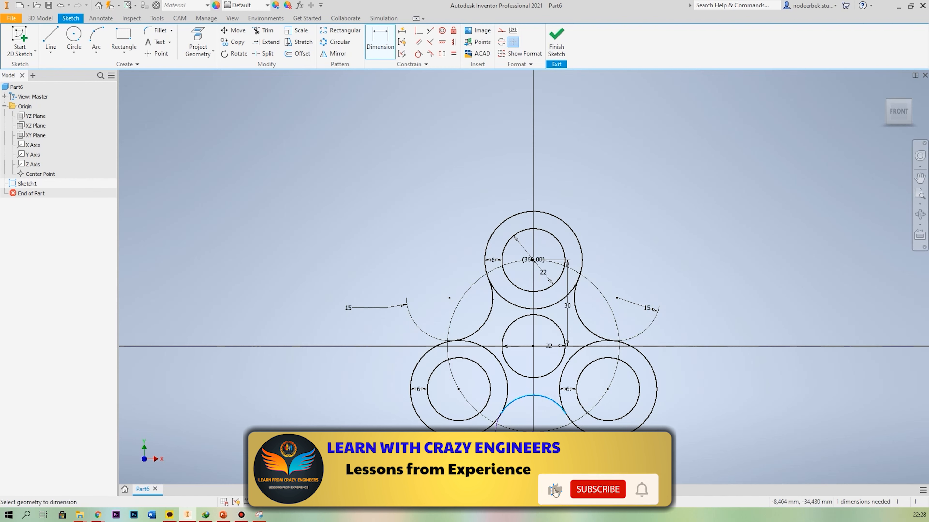
click(503, 458)
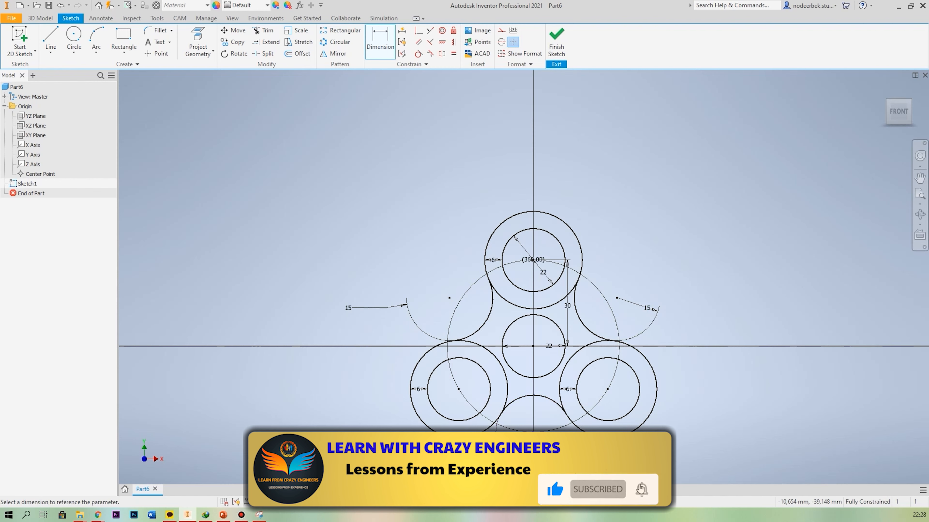
text(15)
key(Return)
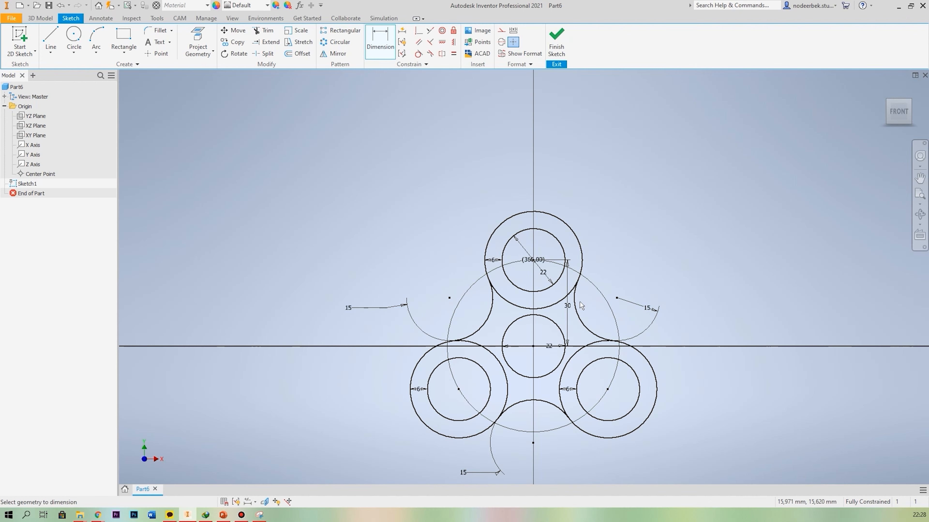
click(561, 41)
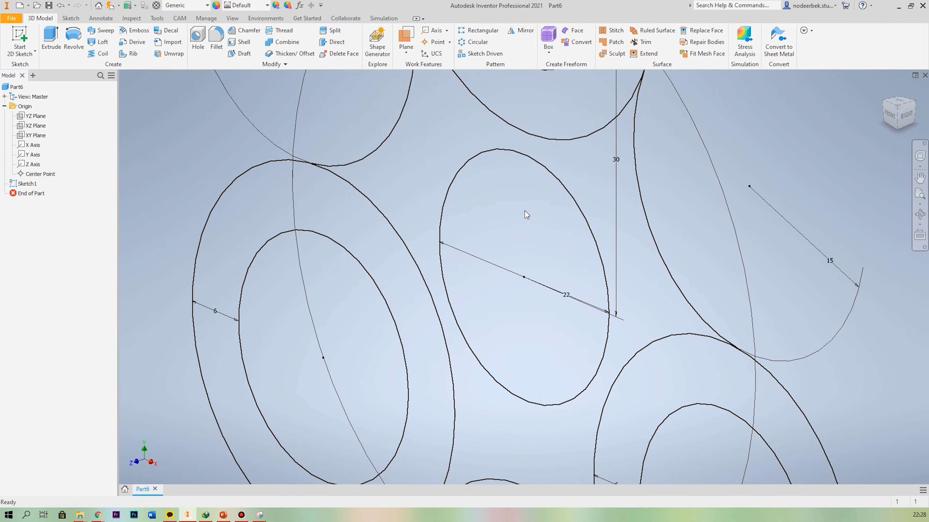
Step: Extrude the central web and the three outer rings symmetrically by 7 mm, leaving the four 22 mm circles as open holes
scroll(524, 210, down, 5)
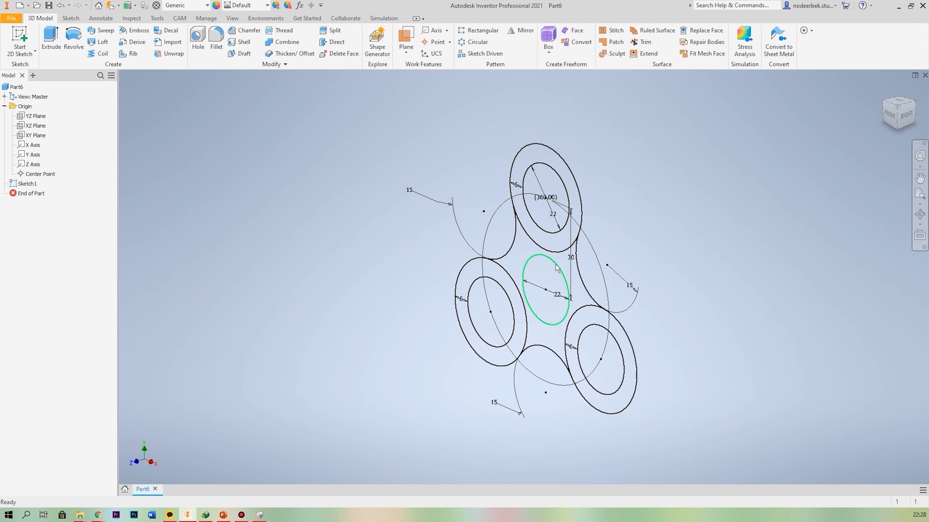
click(53, 36)
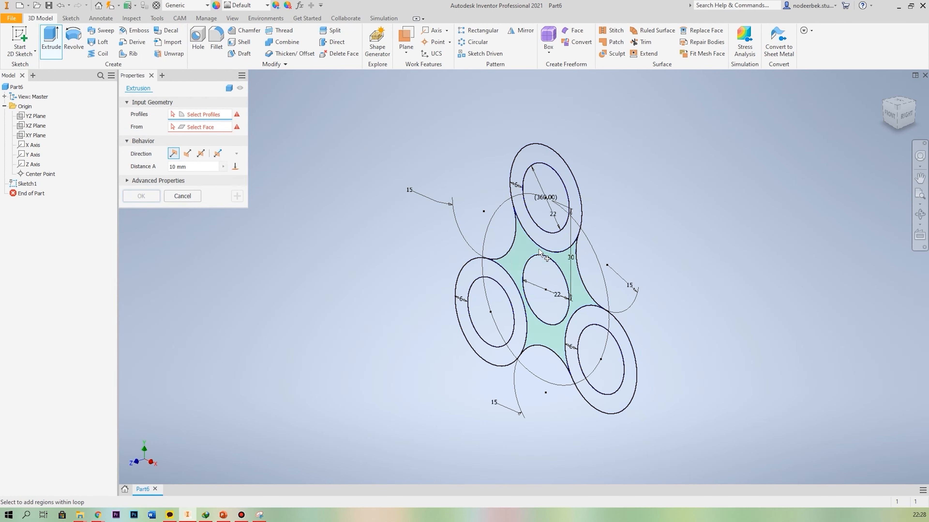
click(525, 170)
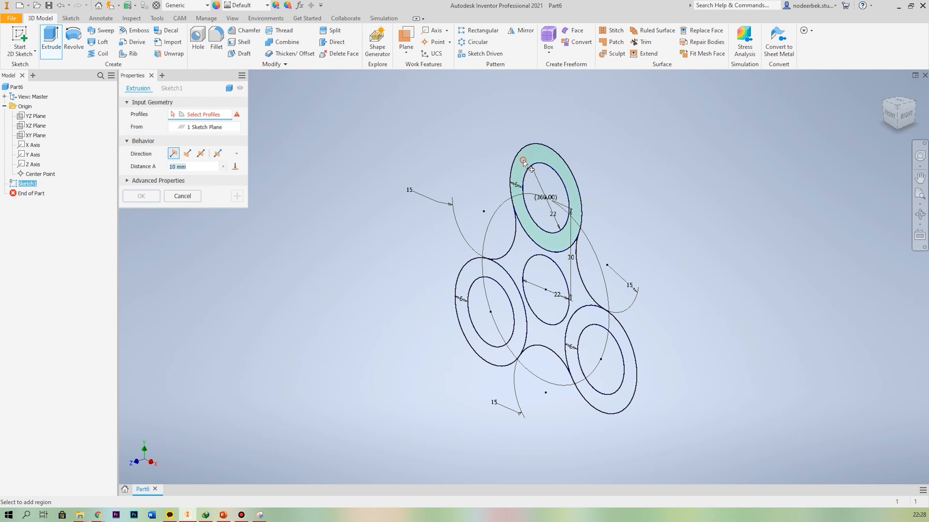
click(519, 278)
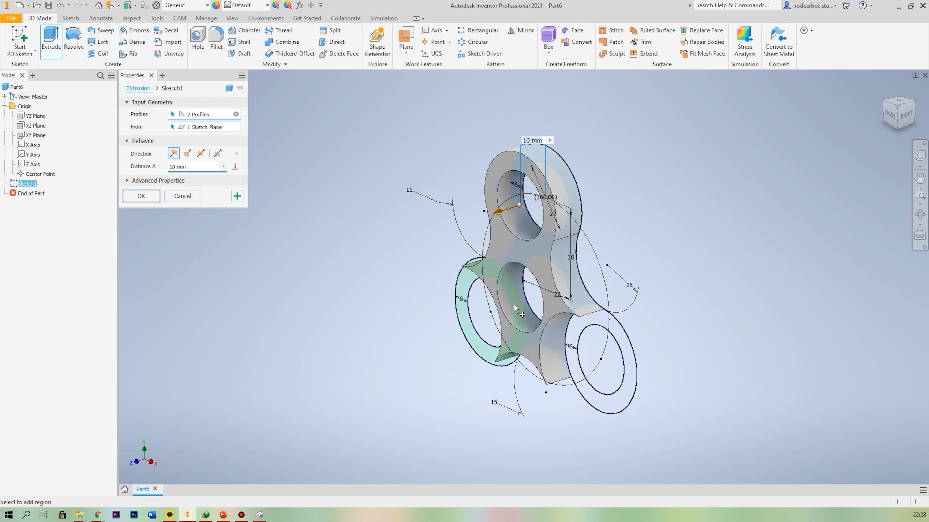
click(581, 325)
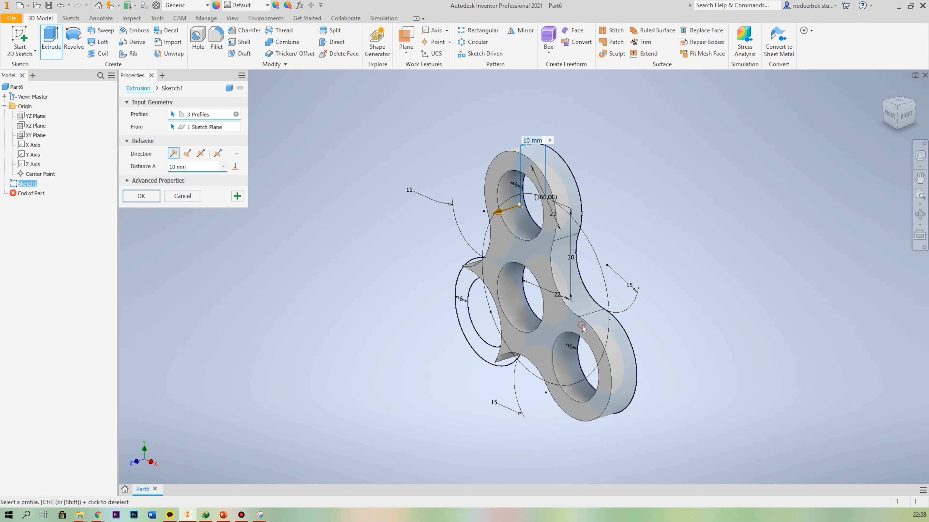
click(469, 339)
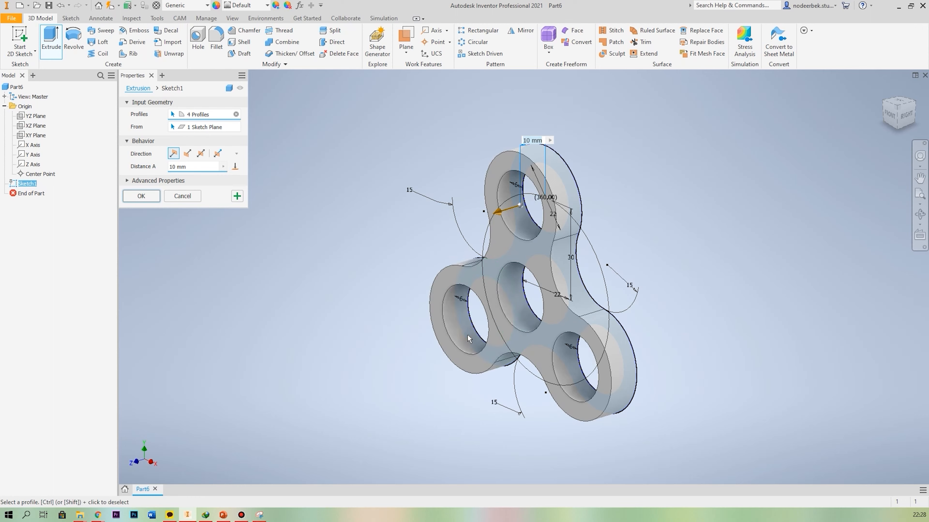
click(201, 154)
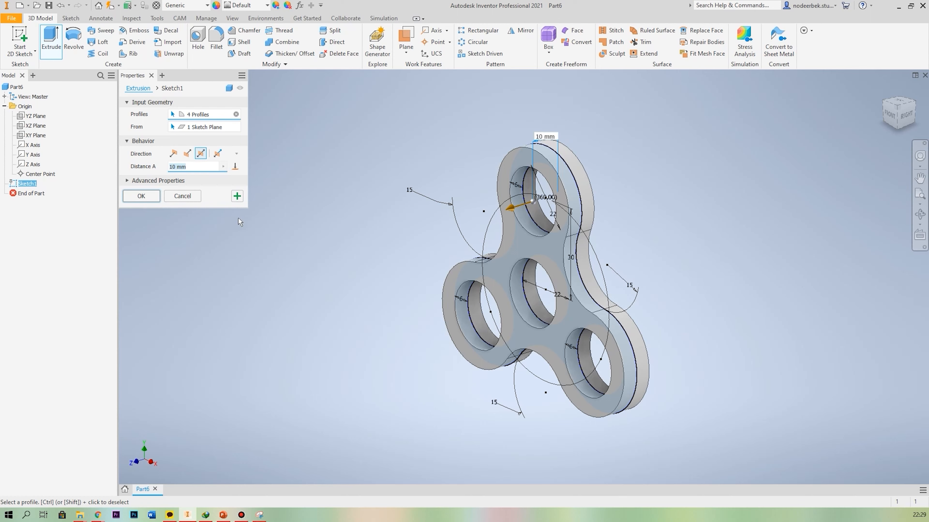
text(7)
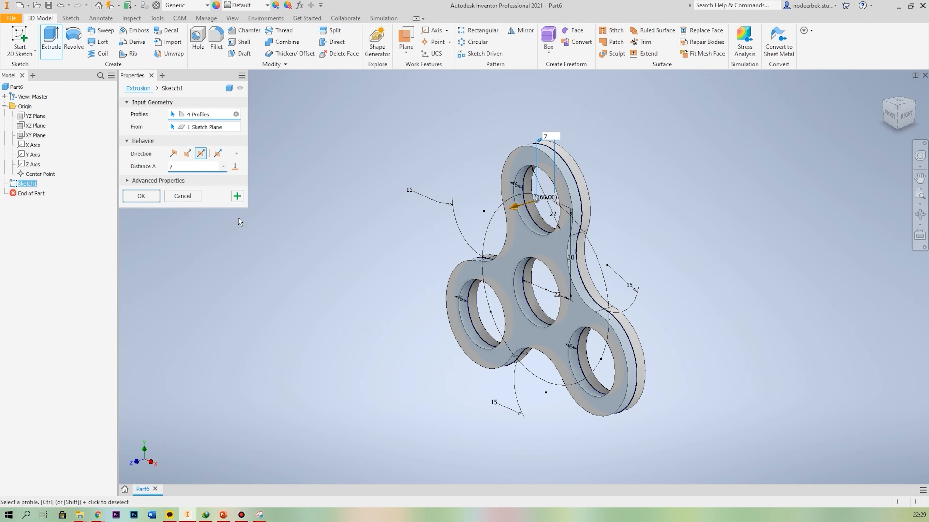
click(144, 201)
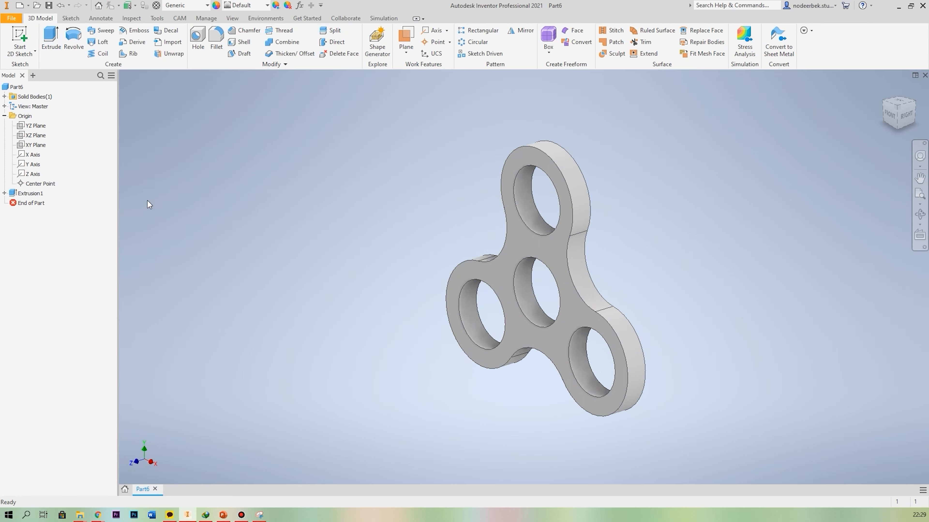
Step: Fillet the front and back rim edges of all four bearing holes with a 0.5 mm radius
click(216, 43)
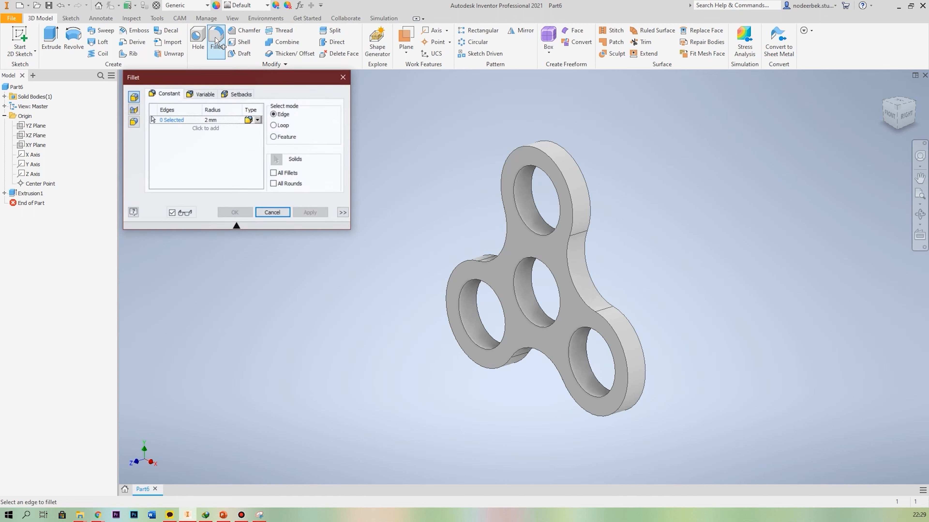
click(209, 120)
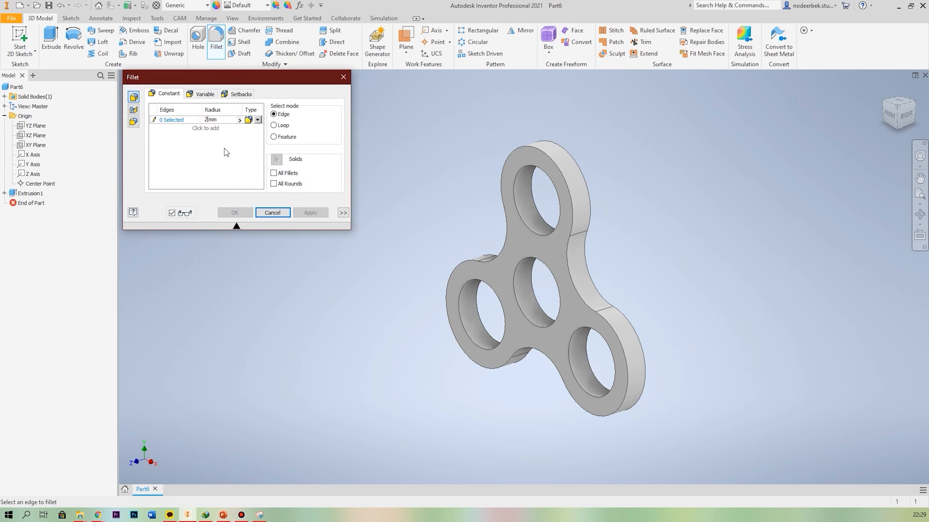
key(BackSpace)
text(0.5)
key(Return)
click(514, 200)
click(535, 201)
click(513, 296)
click(612, 364)
click(574, 377)
click(481, 295)
click(474, 345)
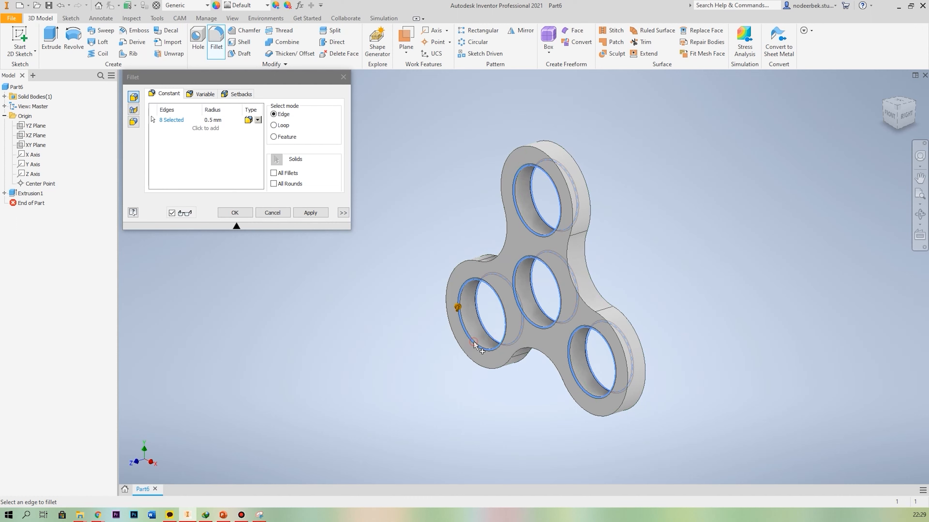
click(311, 213)
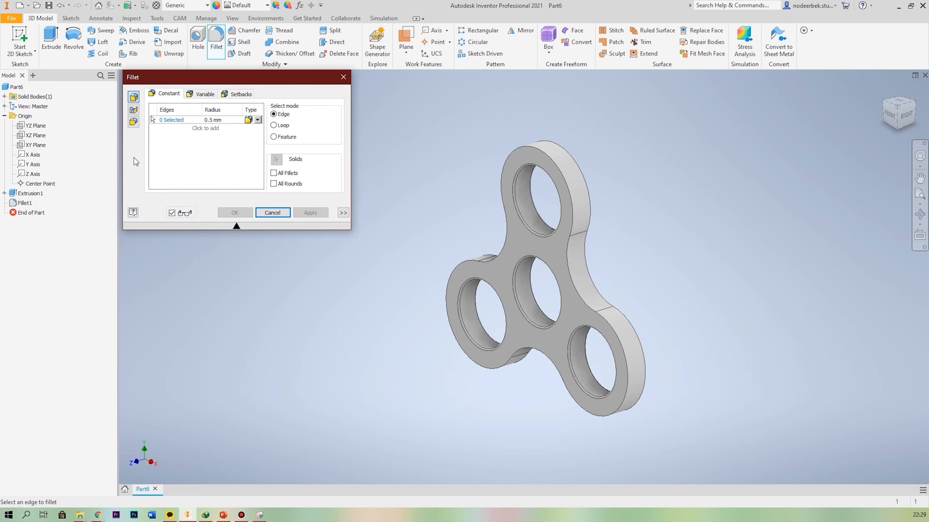
Step: Apply a full round fillet around the body's outer contour, between the front and back faces with the side wall as centre
click(133, 122)
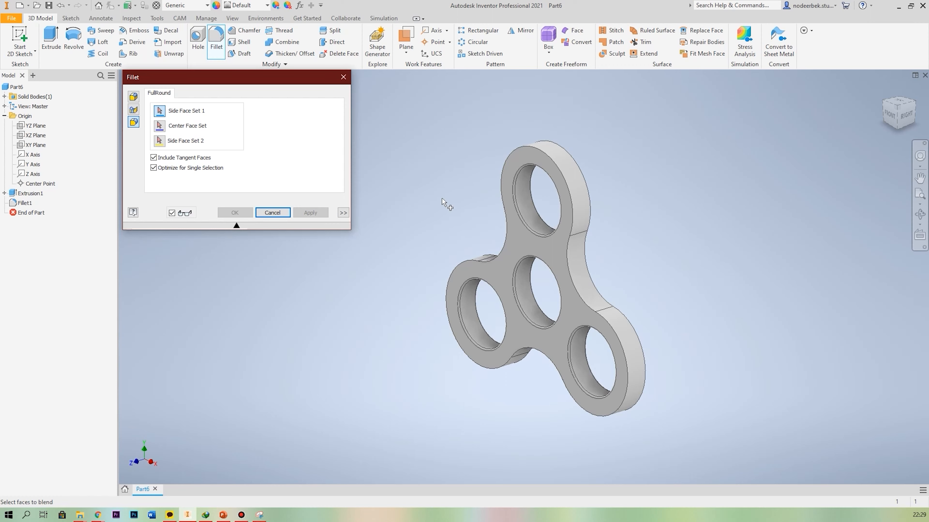
click(517, 242)
middle_drag(613, 276, 600, 273)
click(559, 271)
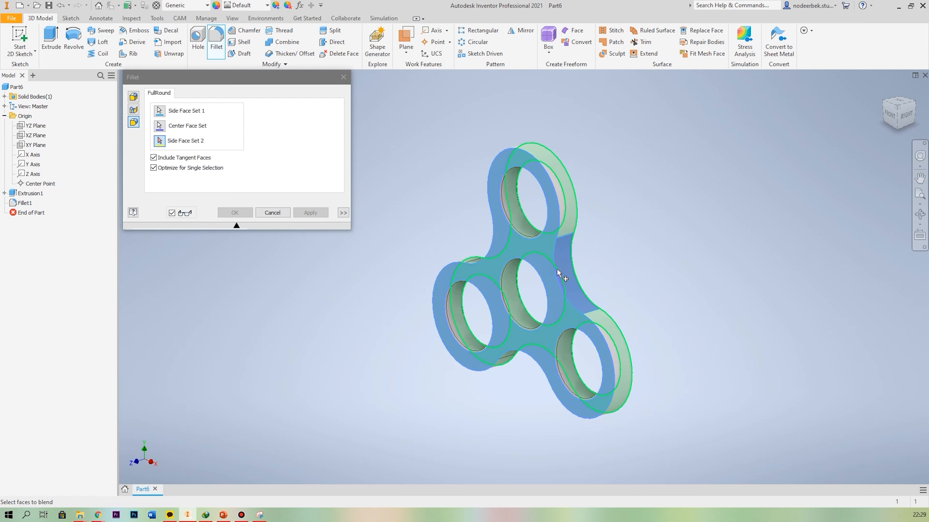
shift+middle_drag(543, 298, 433, 297)
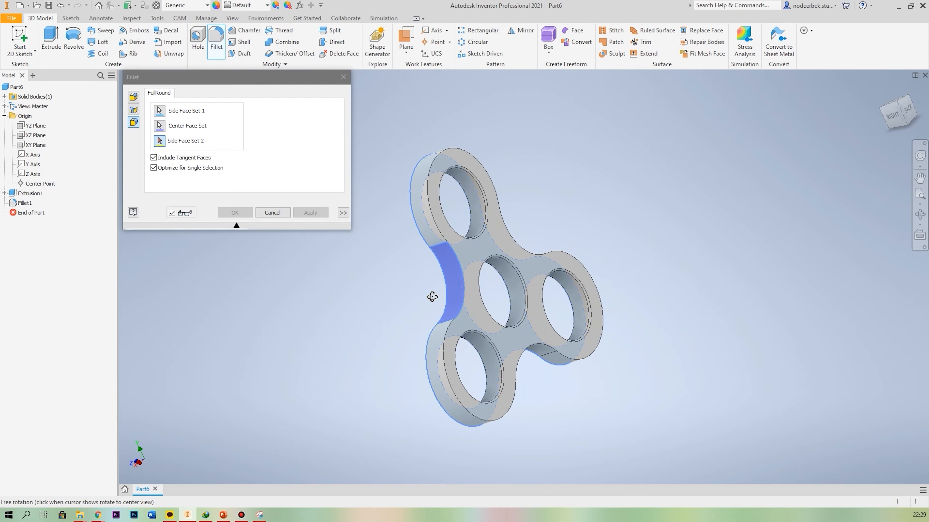
click(473, 263)
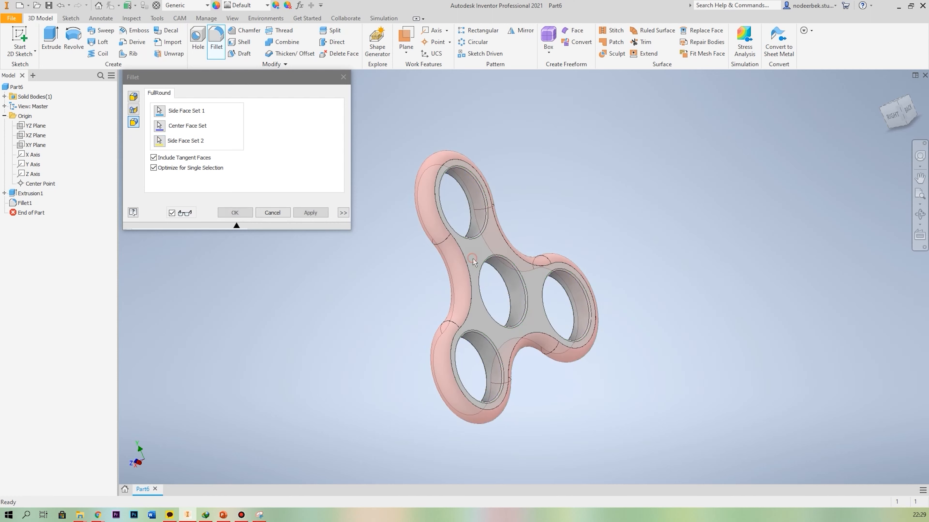
shift+middle_drag(475, 264, 575, 266)
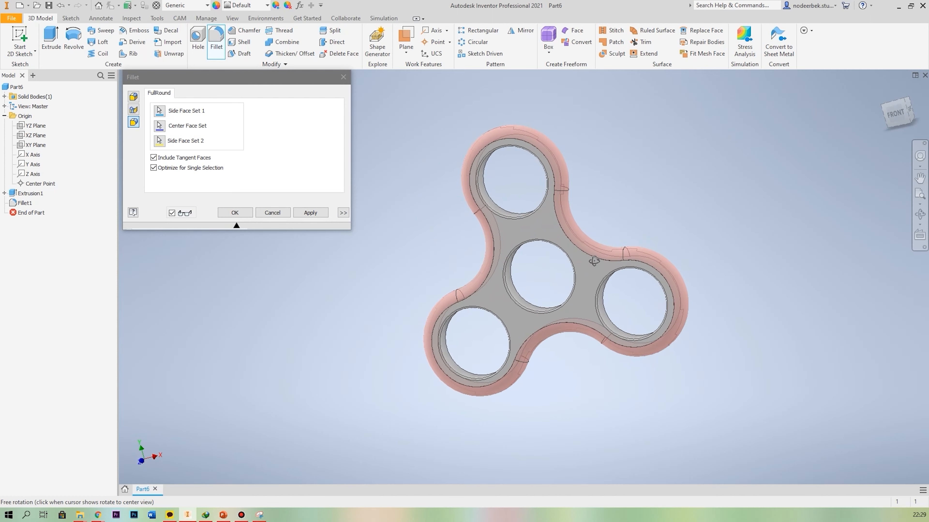
click(308, 213)
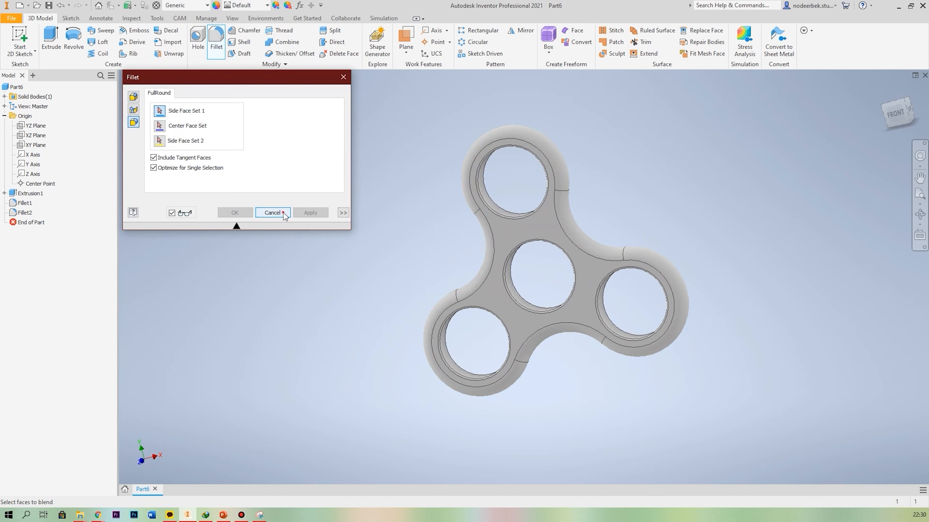
click(273, 212)
Step: Apply the Cyan appearance to the whole spinner body
shift+middle_drag(564, 297, 471, 258)
click(267, 6)
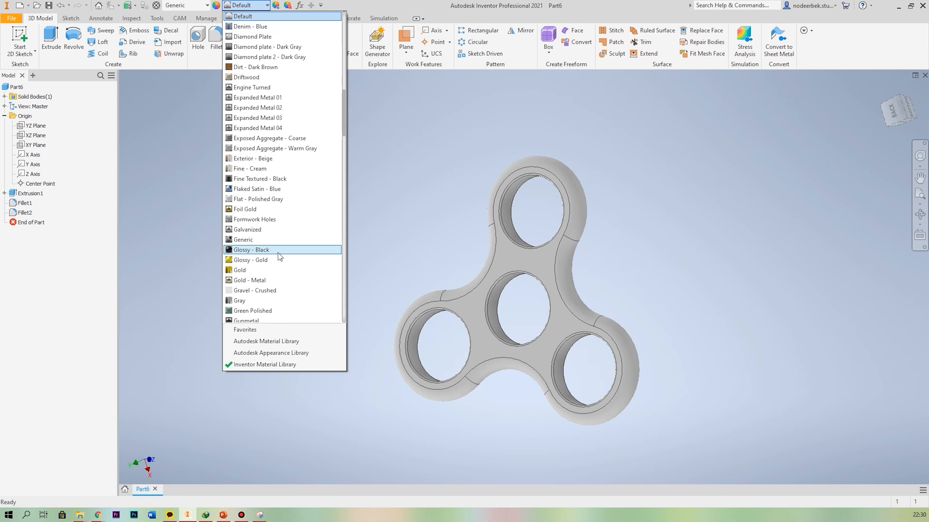
scroll(281, 267, up, 4)
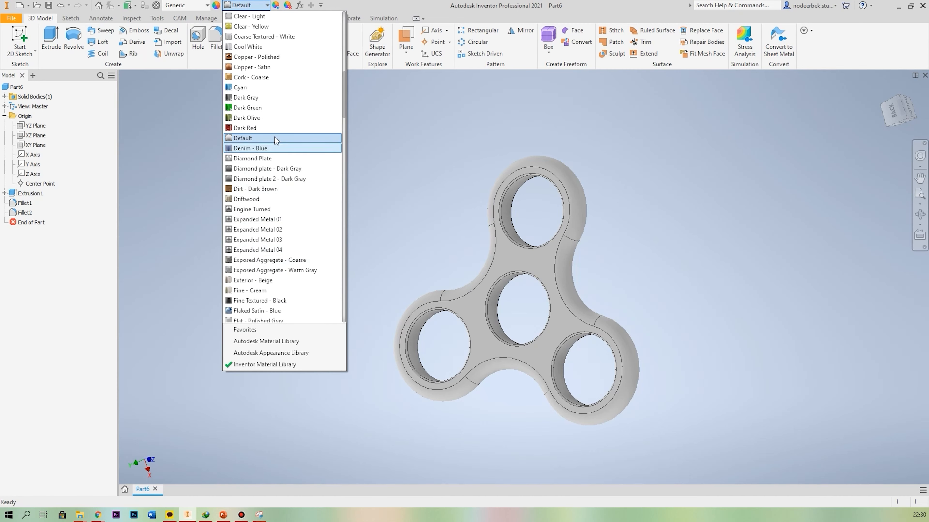
click(239, 88)
shift+middle_drag(659, 267, 455, 357)
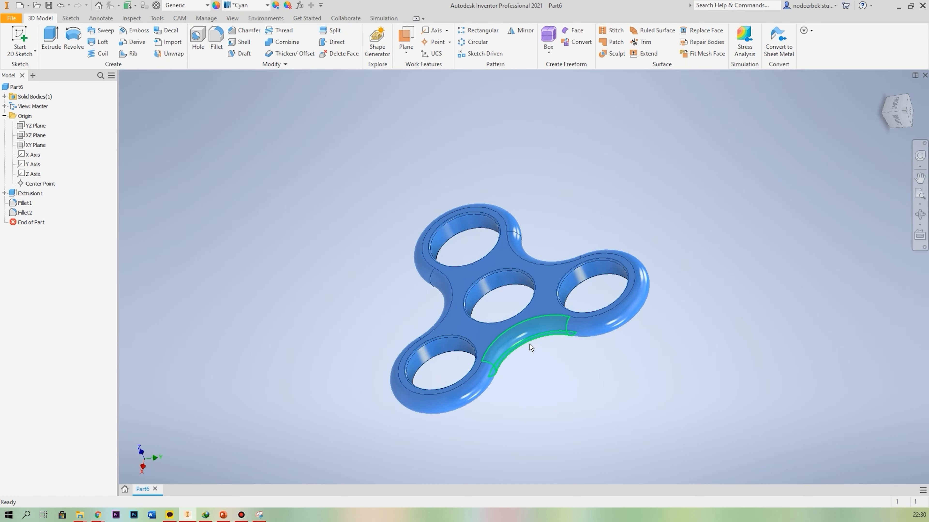
Step: Save the part in the Spinner folder under the name Spinner body
click(48, 6)
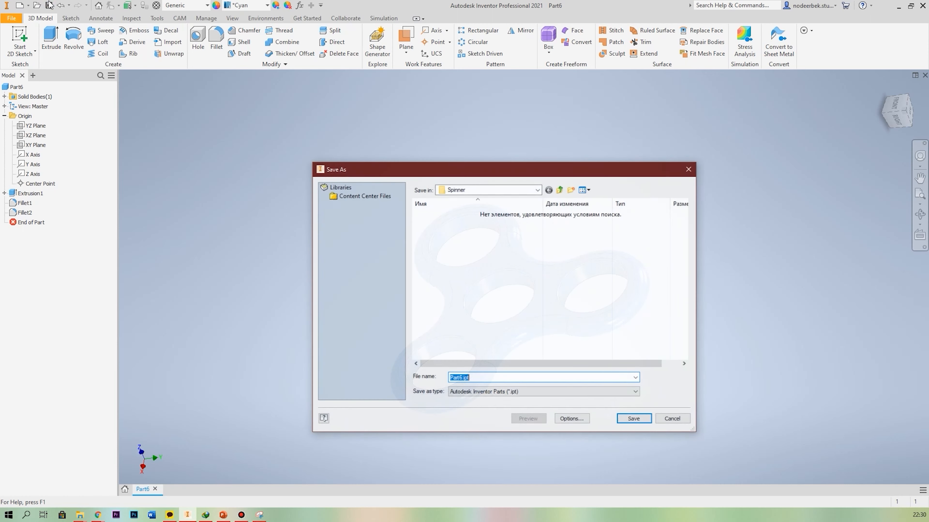
click(560, 191)
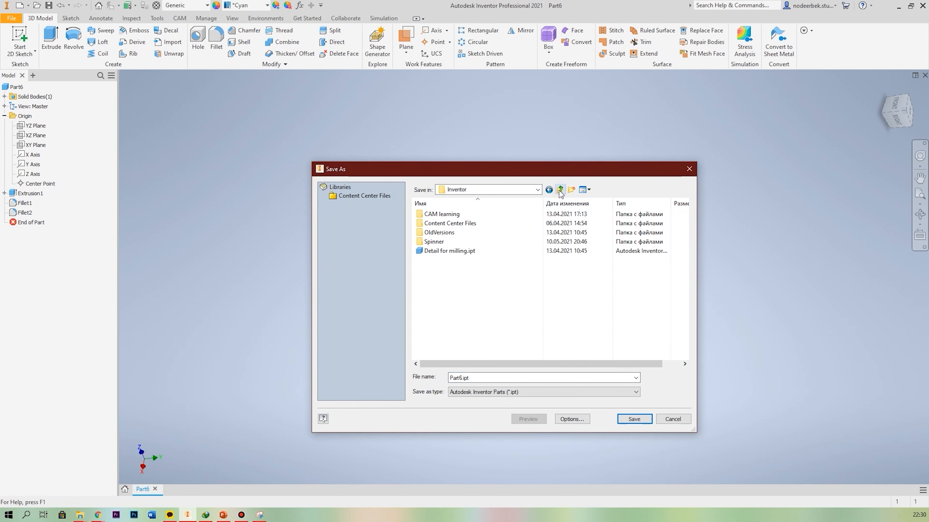
double_click(439, 243)
double_click(471, 377)
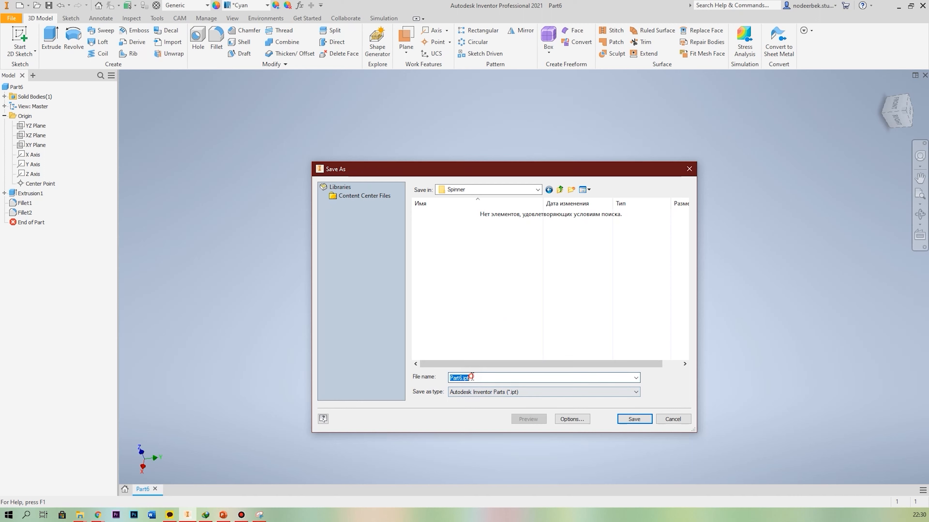
click(461, 377)
key(shift+Left)
key(shift+Left)
key(shift+Left)
key(shift+Left)
key(shift+Left)
text(Spinner body)
click(634, 419)
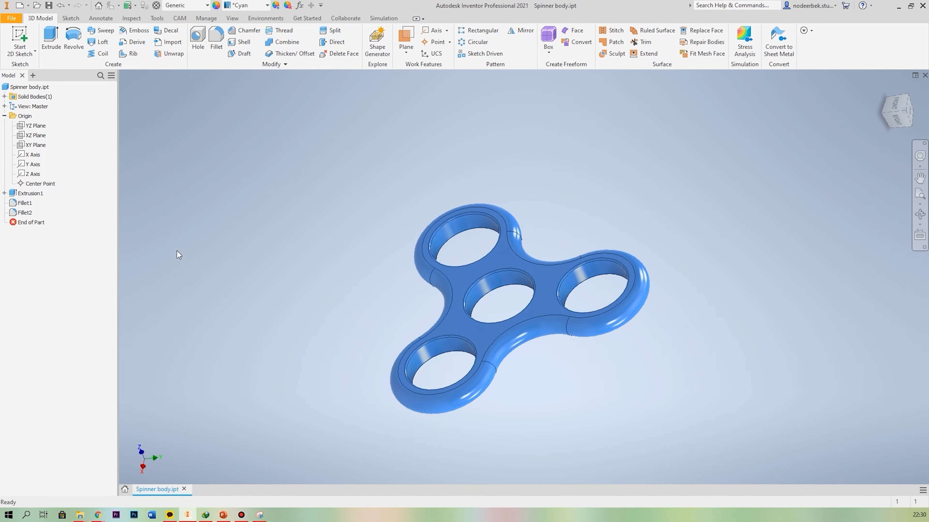
Step: Create a new assembly document
click(29, 6)
click(28, 6)
click(39, 21)
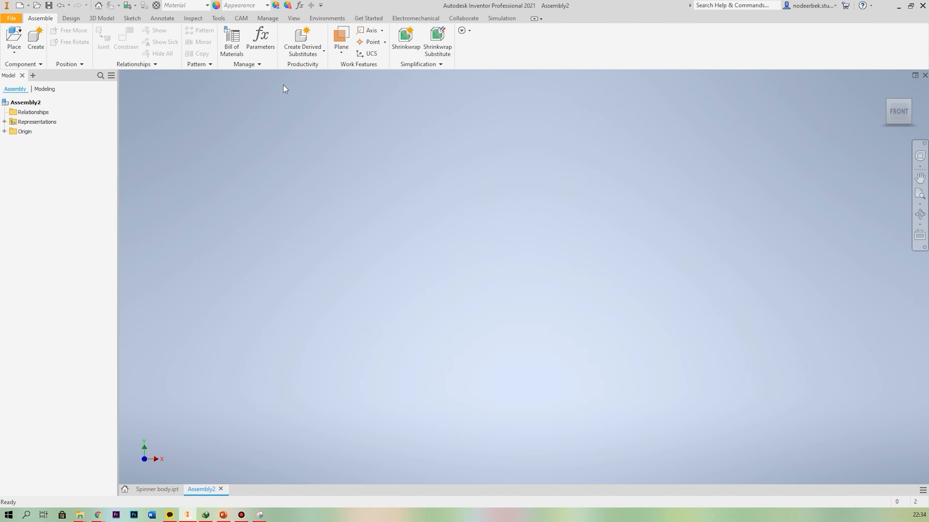
Step: Set the assembly's length unit to millimeter in the document settings
click(219, 18)
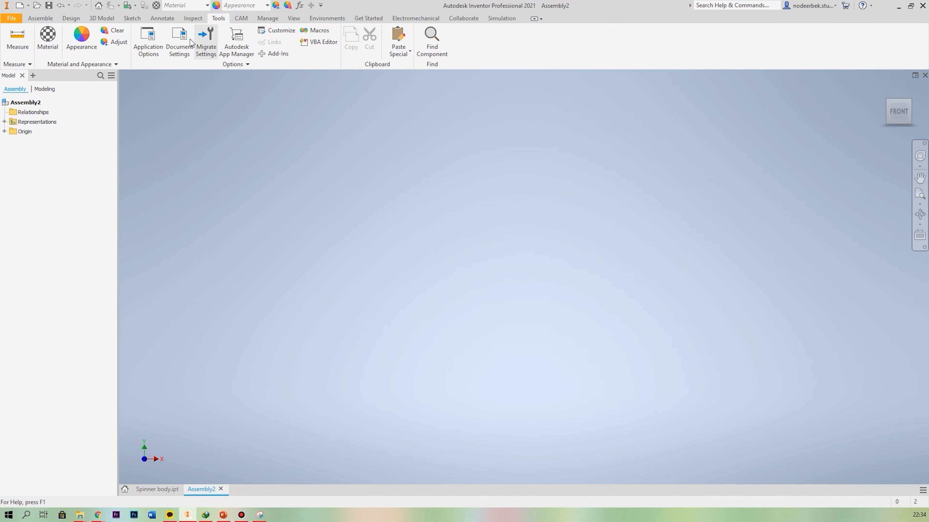
click(175, 48)
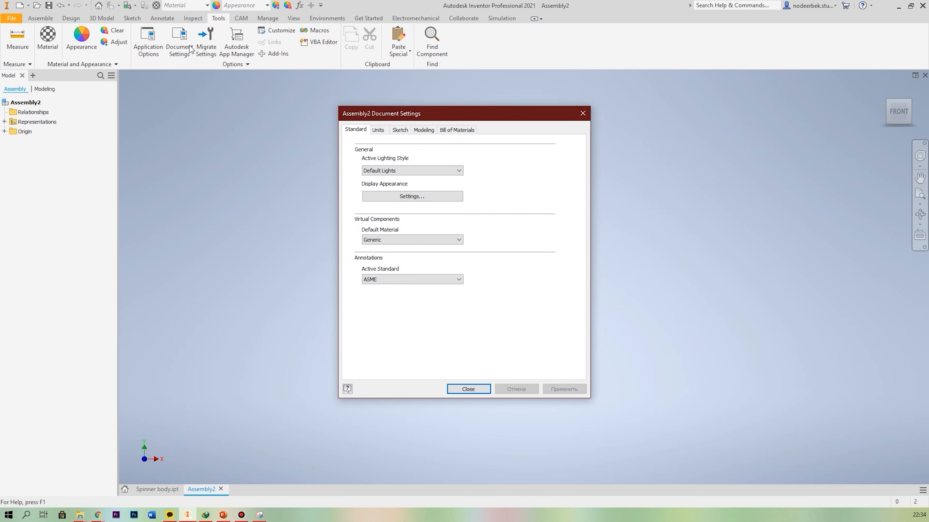
click(378, 131)
click(412, 164)
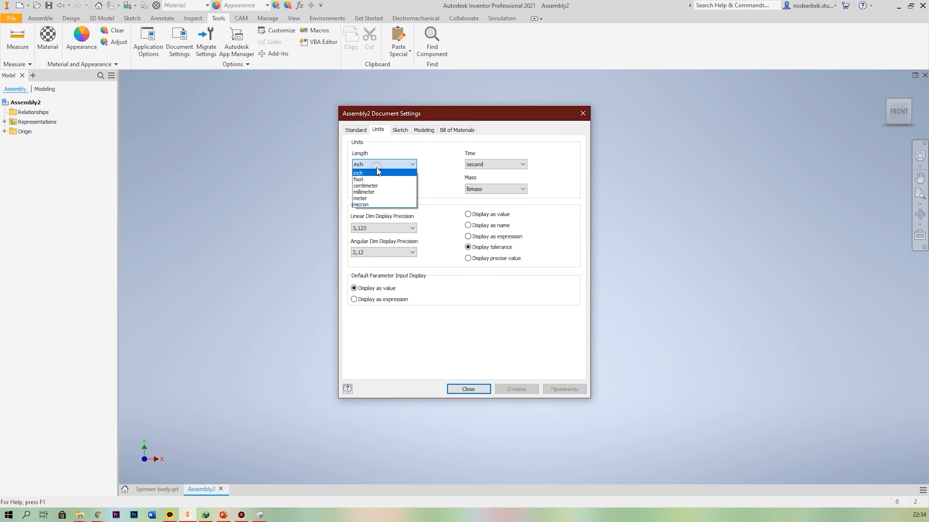
click(369, 191)
click(470, 389)
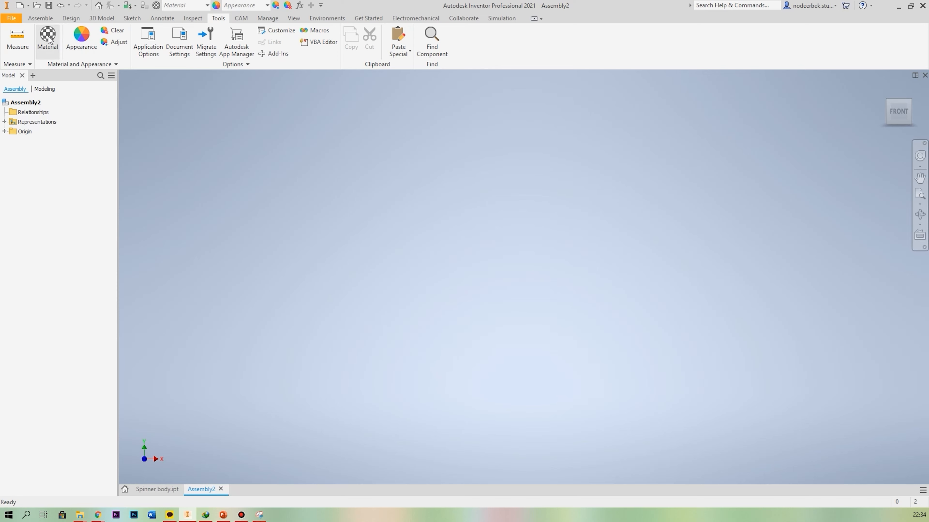
Step: Place one instance of Spinner body.ipt in the assembly
click(43, 19)
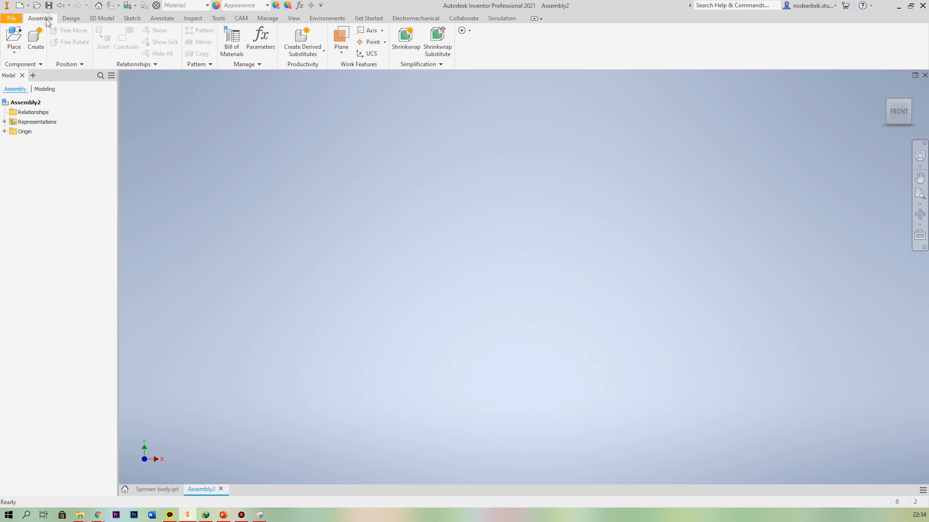
click(16, 38)
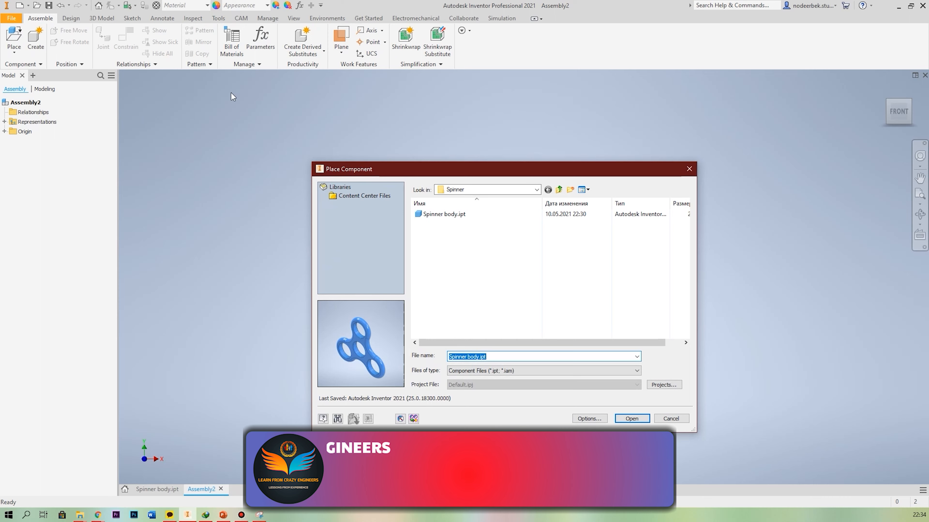
double_click(447, 214)
scroll(460, 219, down, 3)
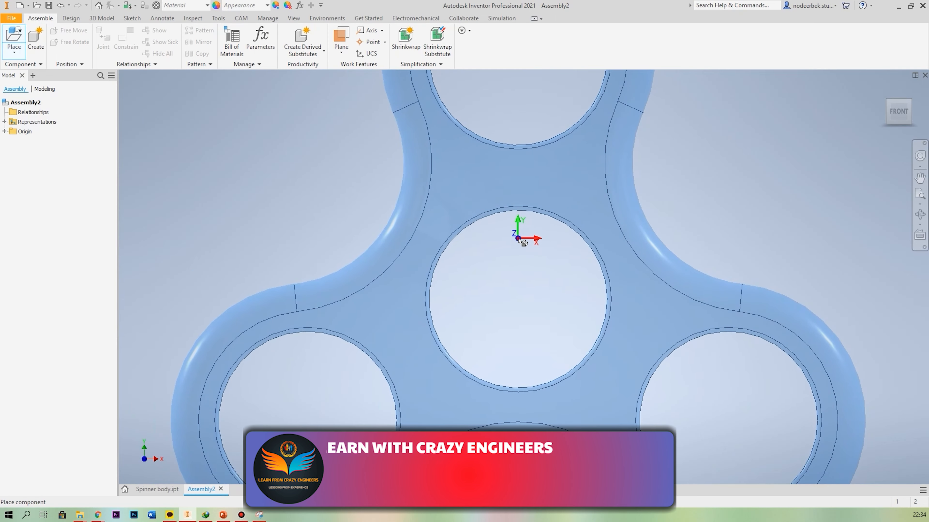
click(518, 236)
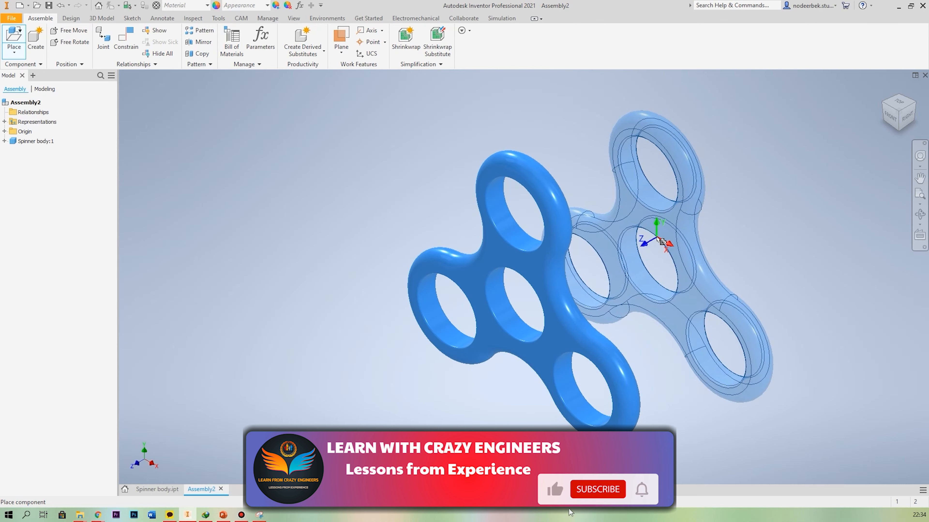
key(Escape)
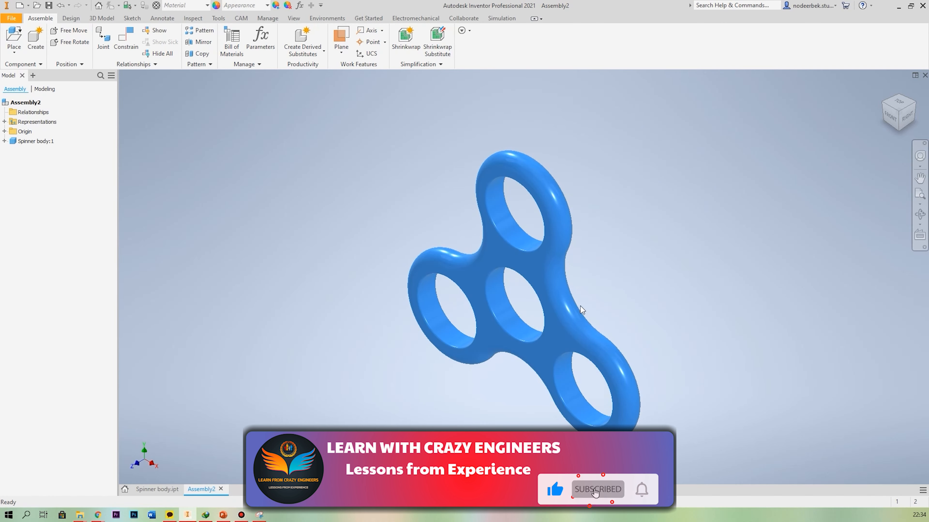
shift+middle_drag(555, 303, 570, 265)
click(502, 184)
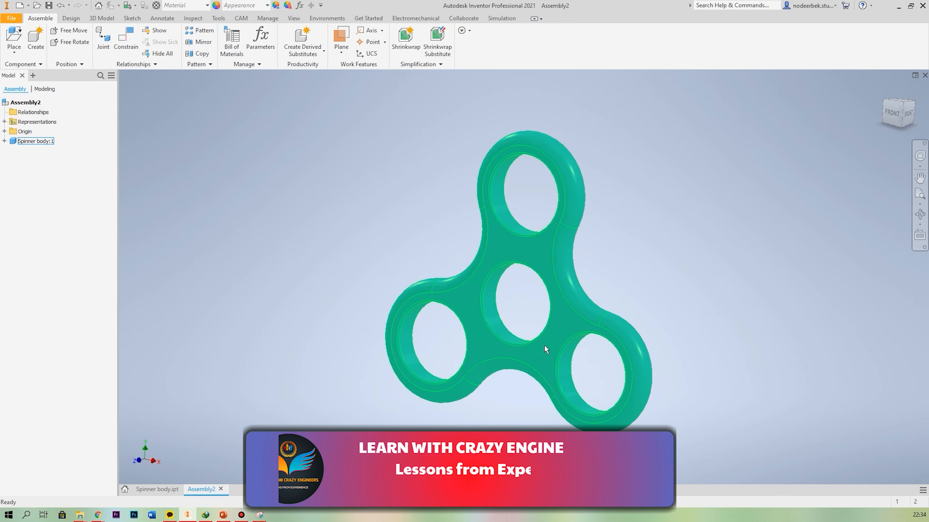
click(626, 280)
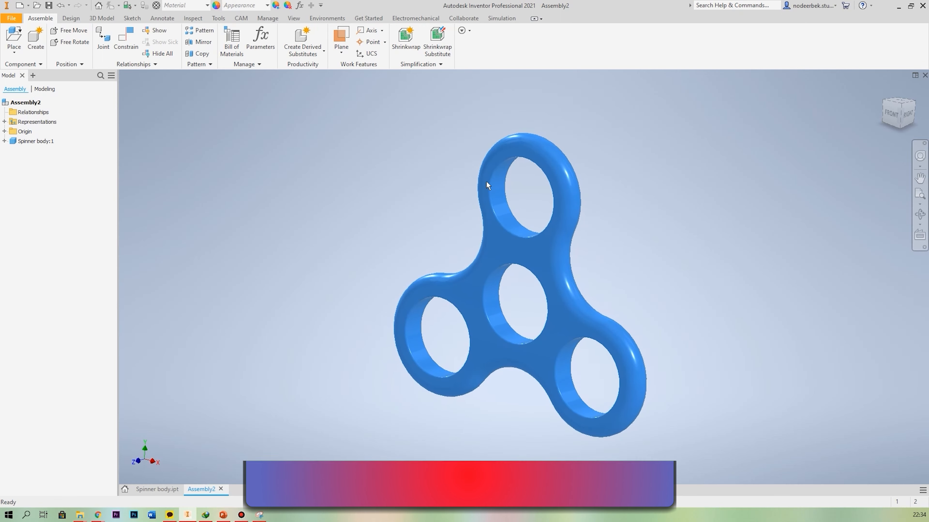
Step: Start the Bearing Generator, saving the assembly as spinner full in the Spinner folder
click(70, 18)
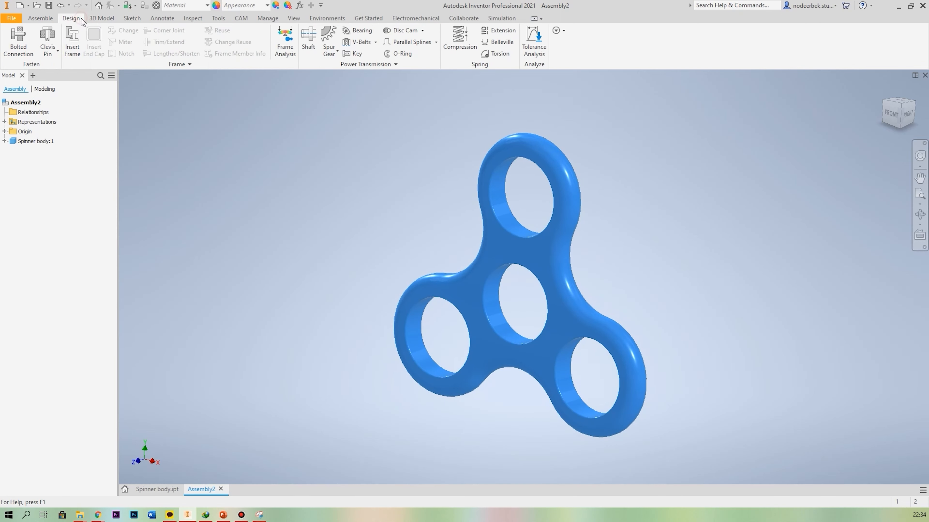
click(357, 33)
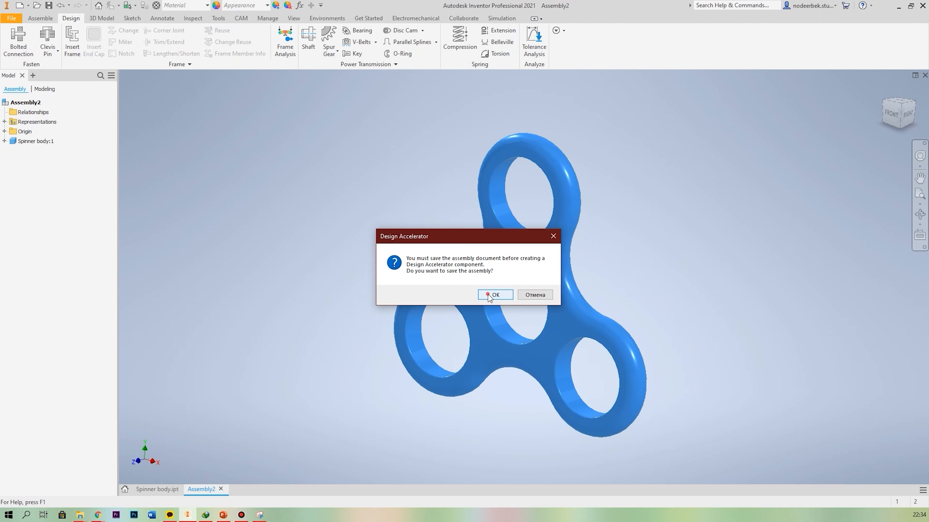
click(489, 296)
text(sp)
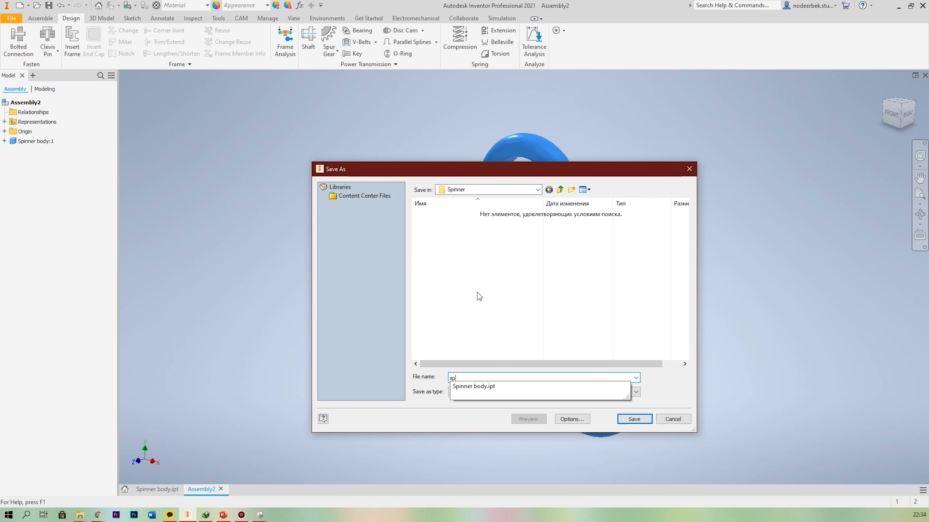
text(inner full)
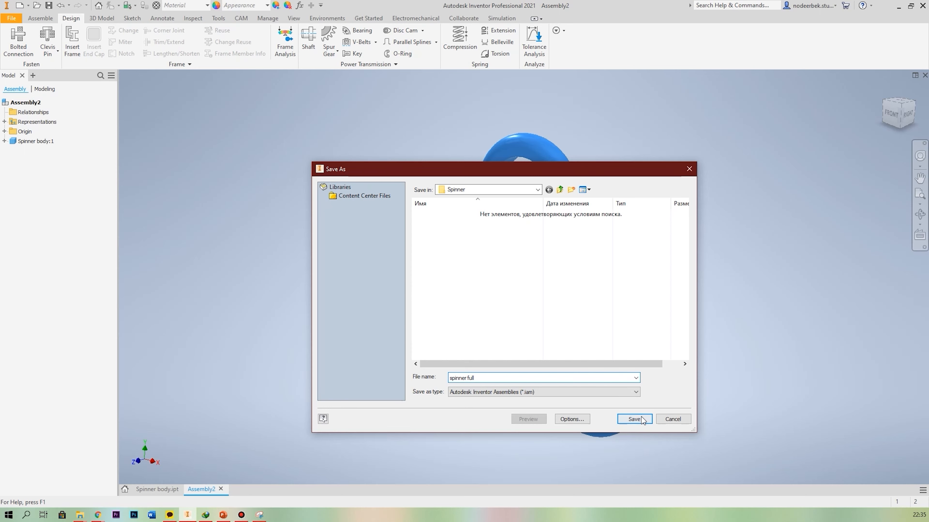
click(641, 417)
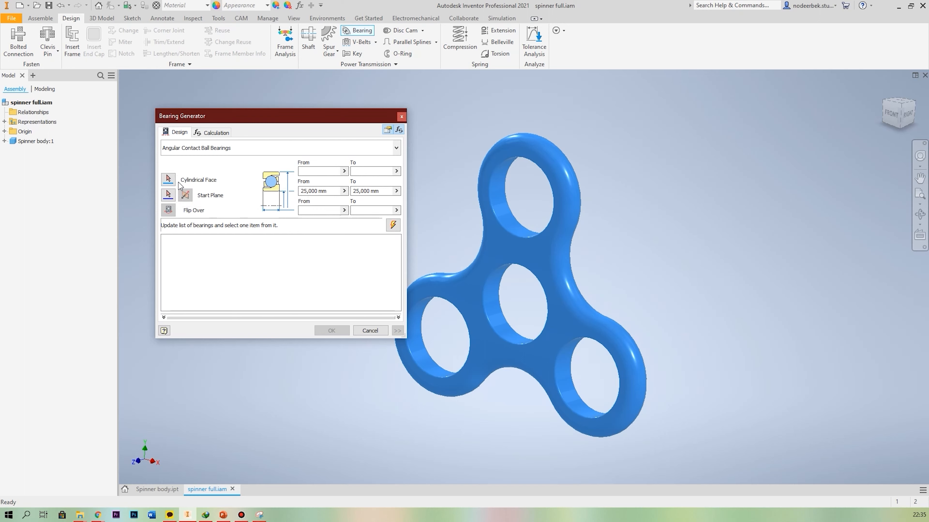
Step: Place the bearing on the upper arm's hole face, using the spinner body's flat face as the start plane
click(503, 201)
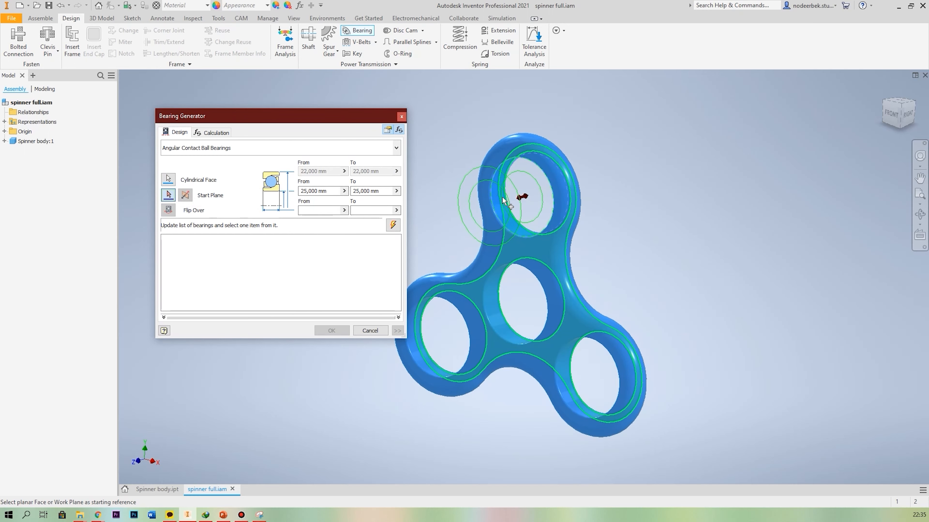
mouse_move(586, 245)
shift+middle_down()
mouse_move(560, 244)
mouse_move(587, 243)
shift+middle_up()
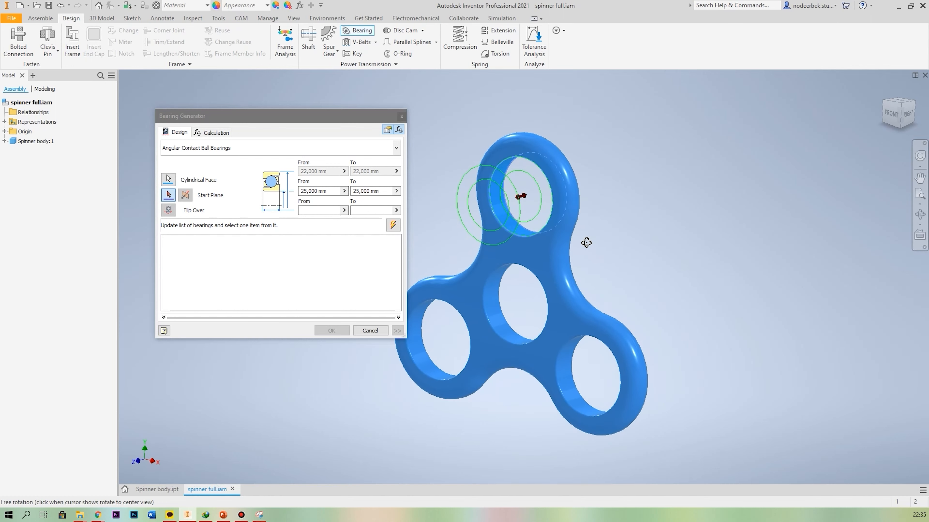
click(168, 196)
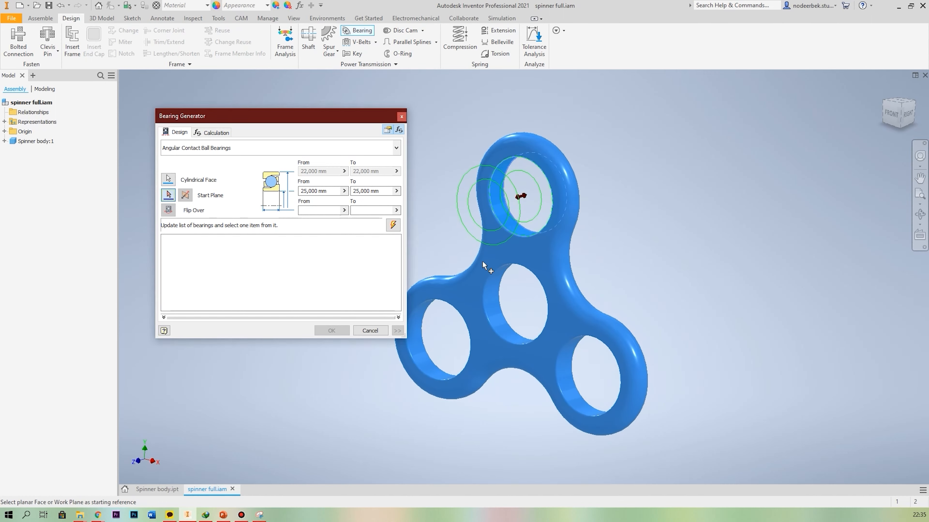
click(504, 259)
shift+middle_drag(504, 258, 492, 255)
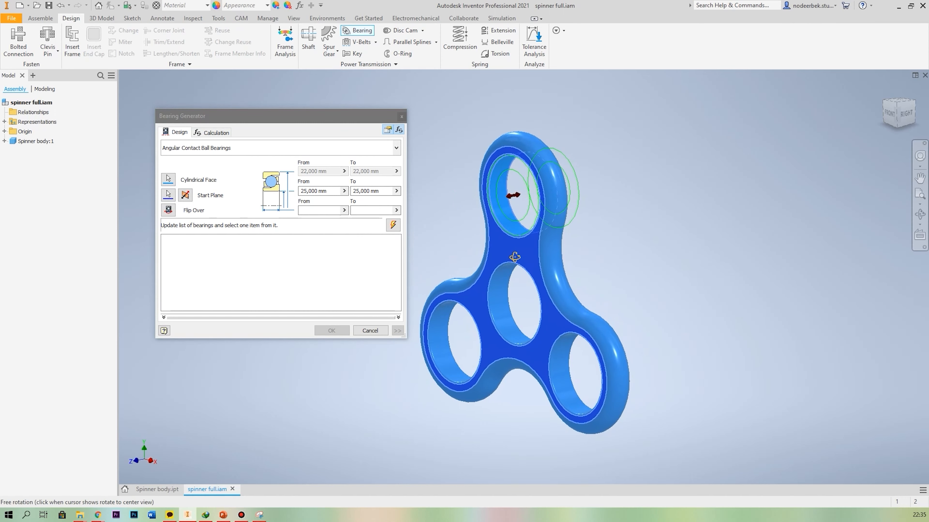
Step: Set the bearing's inside diameter range to 8 to 8 mm and its width range to 7 to 7 mm
click(332, 191)
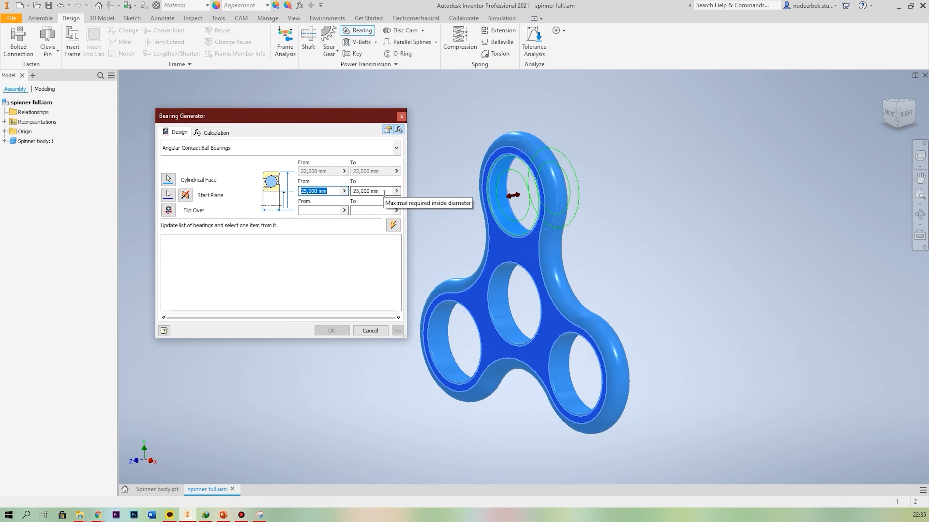
text(8)
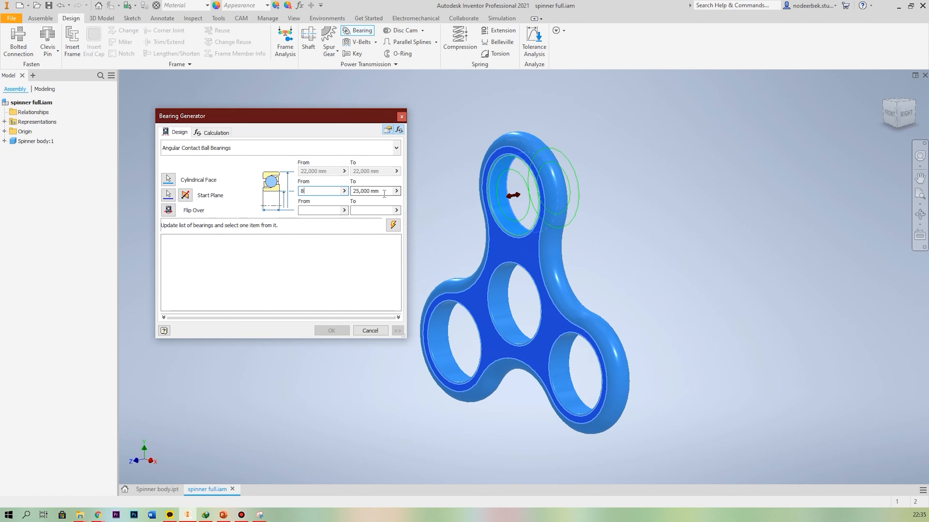
click(347, 260)
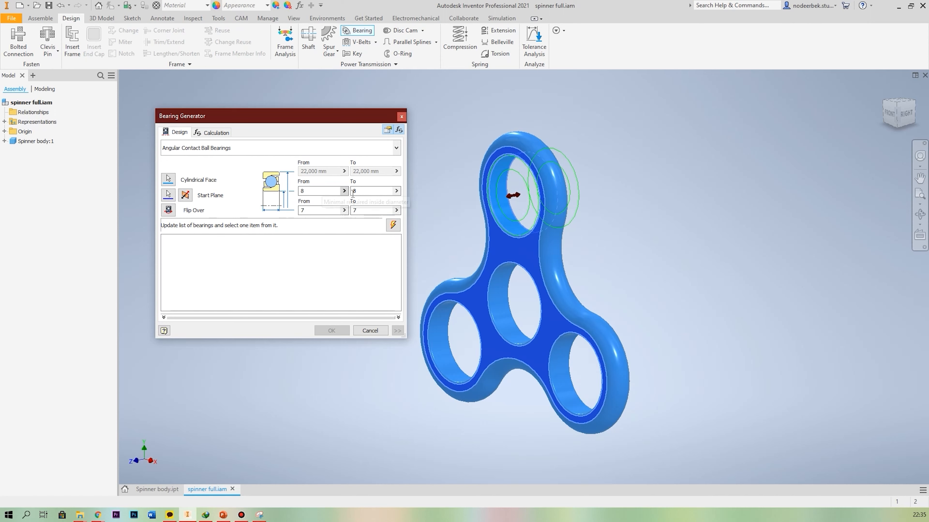
Step: Choose the BS 290 SKF - with RS1 seal bearing family from All Ball Bearing Categories
click(396, 149)
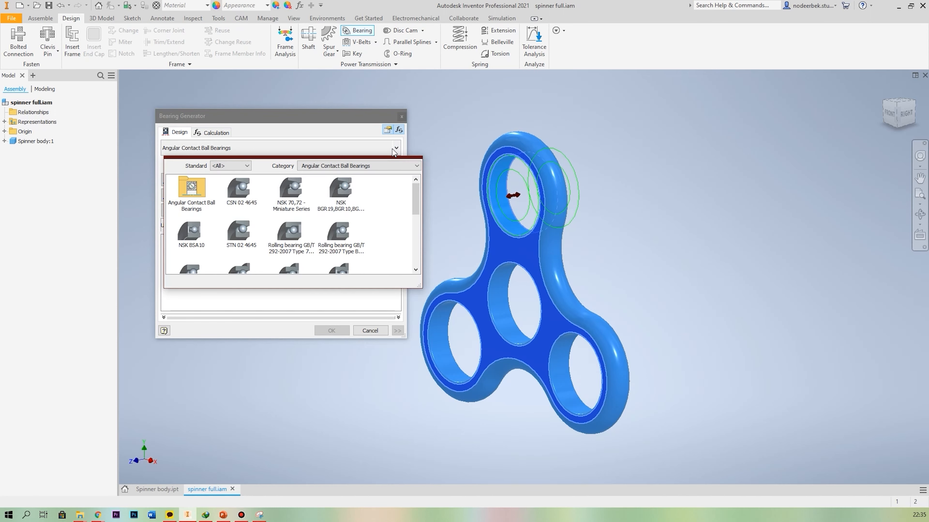
click(334, 166)
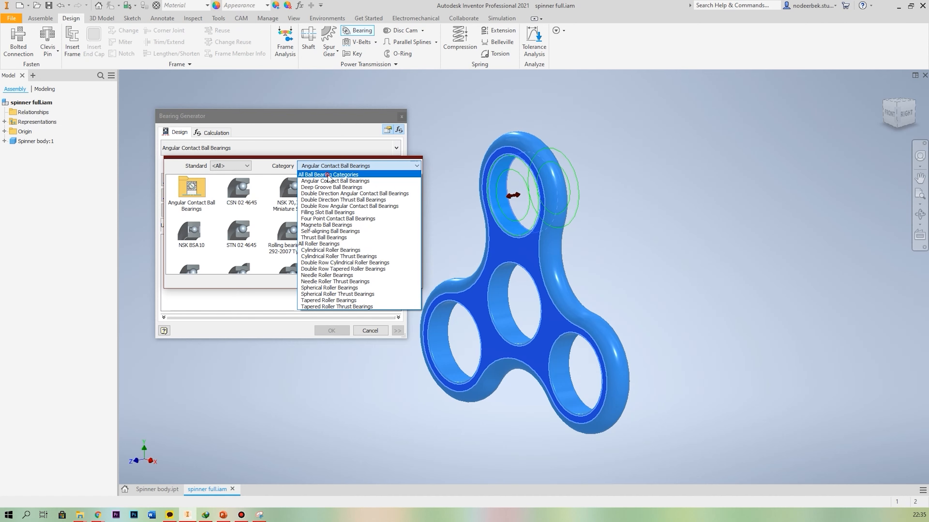
click(328, 175)
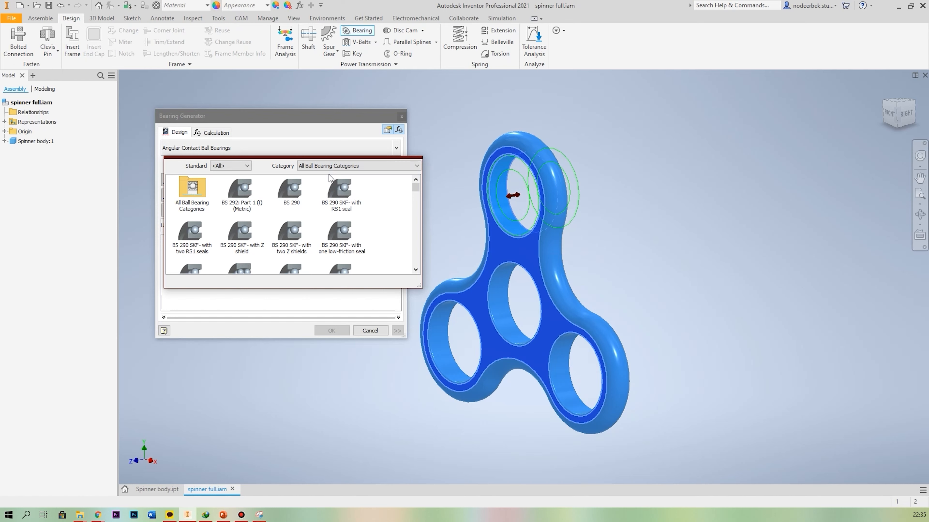
click(343, 204)
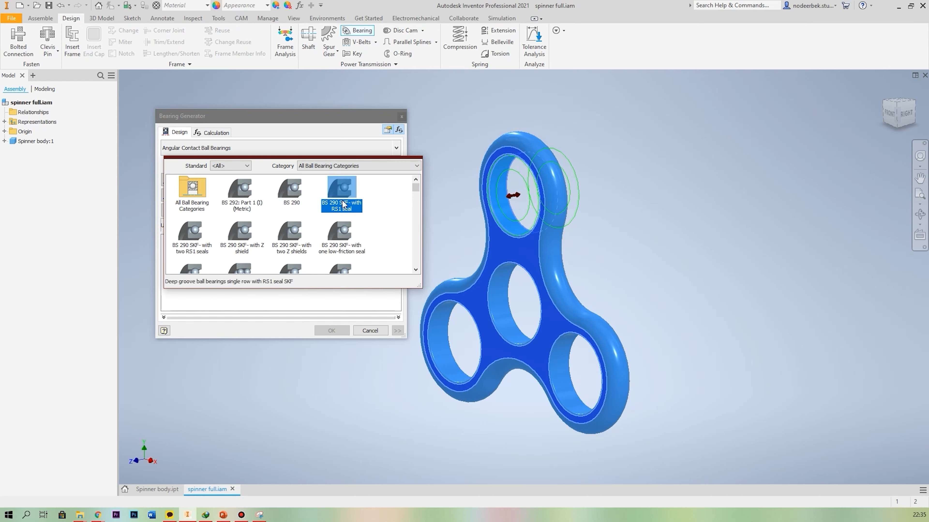
click(343, 204)
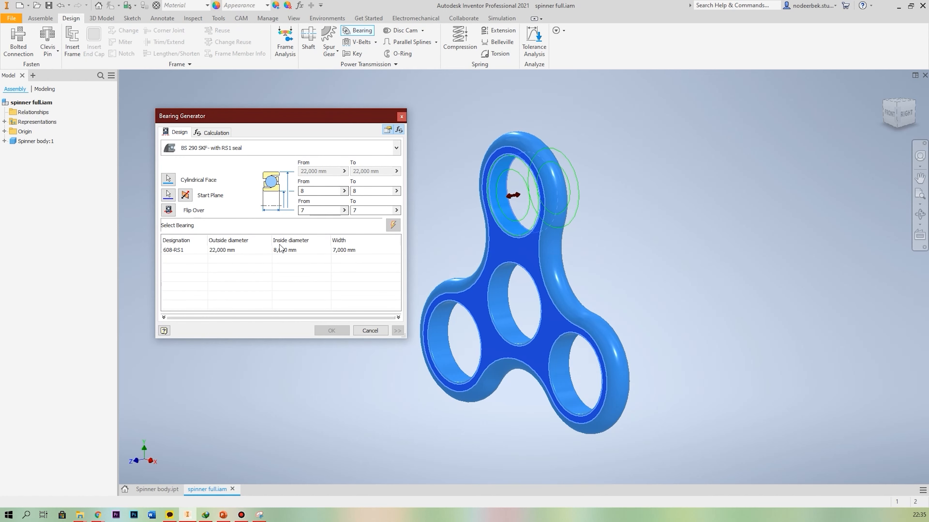
Step: Generate the 608-RS1 bearing in the upper arm's hole, accepting the proposed file name
click(260, 250)
click(338, 331)
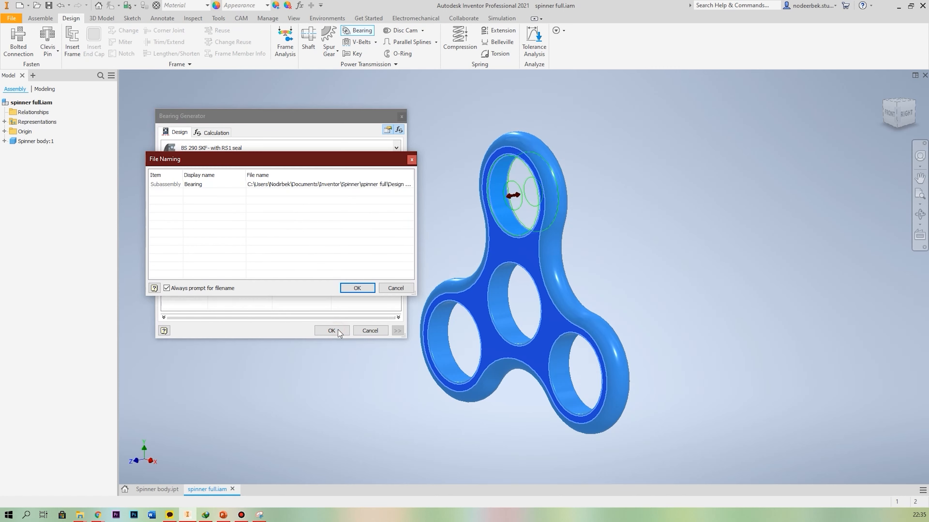
click(357, 288)
shift+middle_drag(418, 261, 490, 301)
click(490, 301)
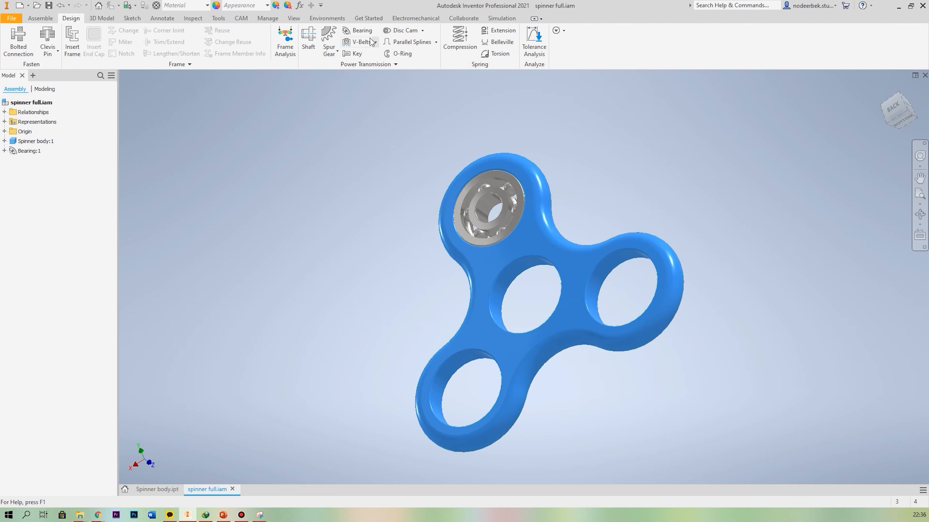
Step: Start a second bearing on the centre hole's cylindrical face, with the body's flat face as the start plane
click(357, 30)
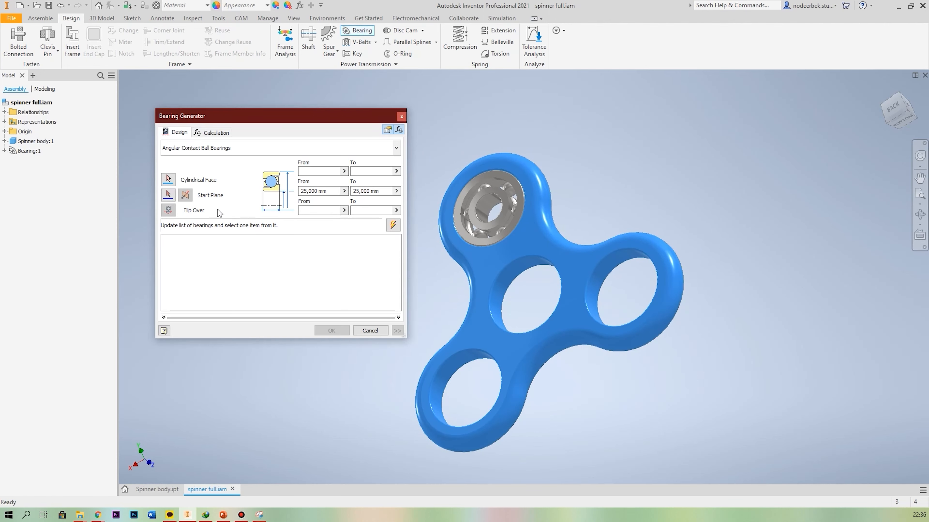
click(167, 179)
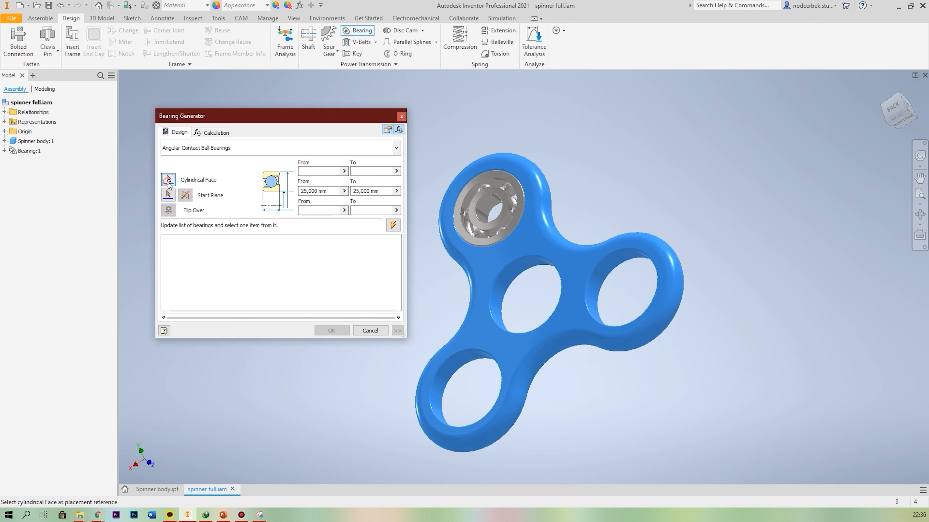
click(503, 280)
click(482, 284)
Step: Set the centre bearing's inside diameter range to 8 to 8 mm and its width range to 7 to 7 mm
text(8)
key(Tab)
text(8)
key(Tab)
text(7)
key(Tab)
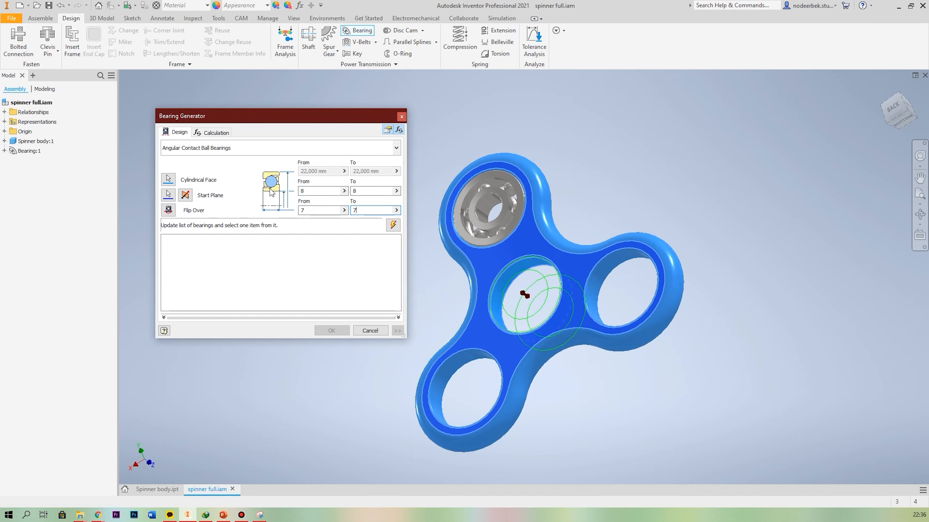
Step: Choose BS 290 SKF - with RS1 seal from All Ball Bearing Categories for the centre bearing
click(396, 148)
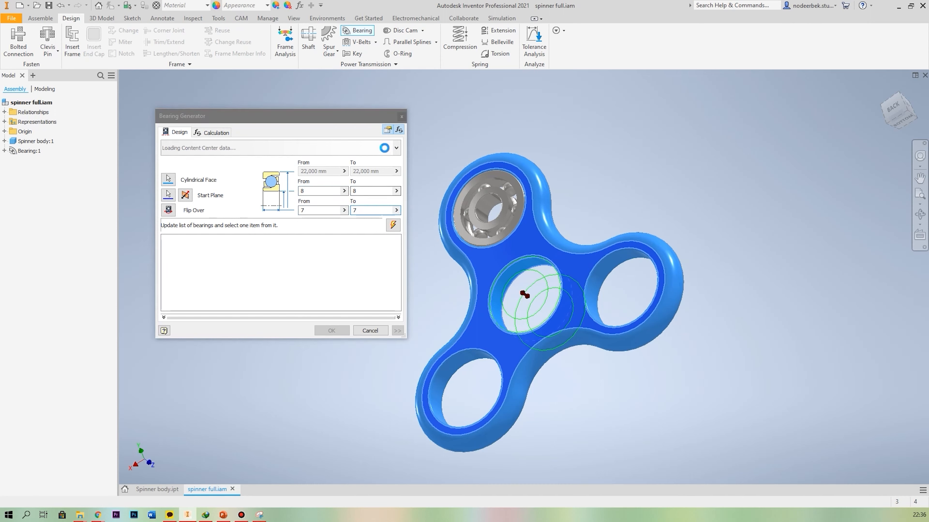
click(365, 165)
click(342, 171)
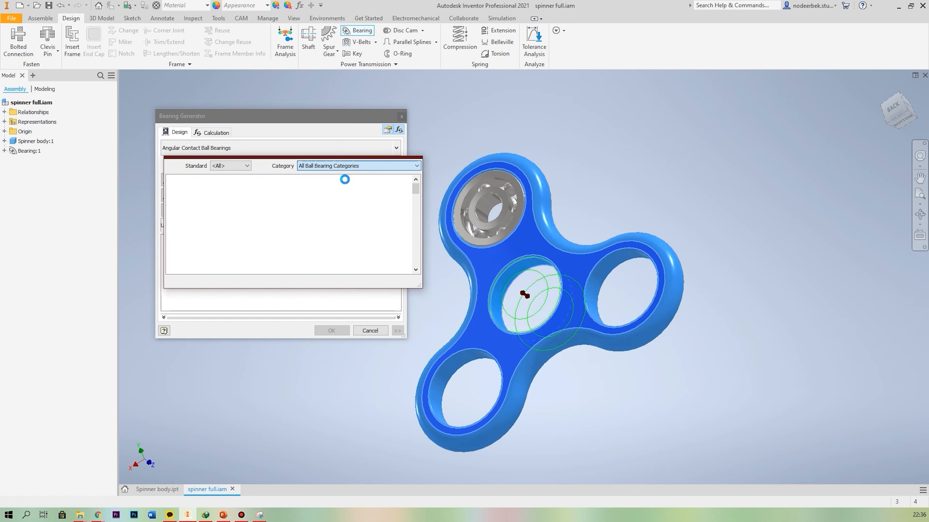
click(346, 183)
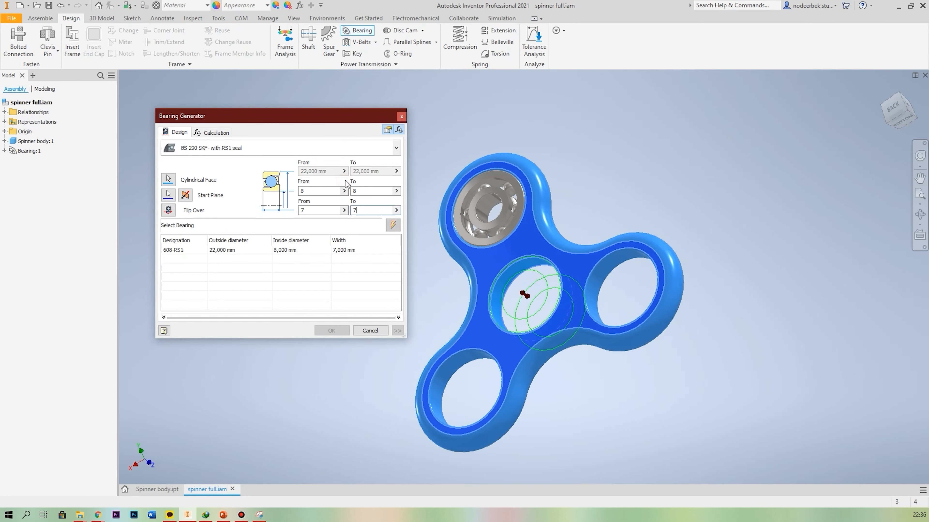
Step: Generate the 608-RS1 bearing in the centre hole, accepting the proposed file name
click(331, 331)
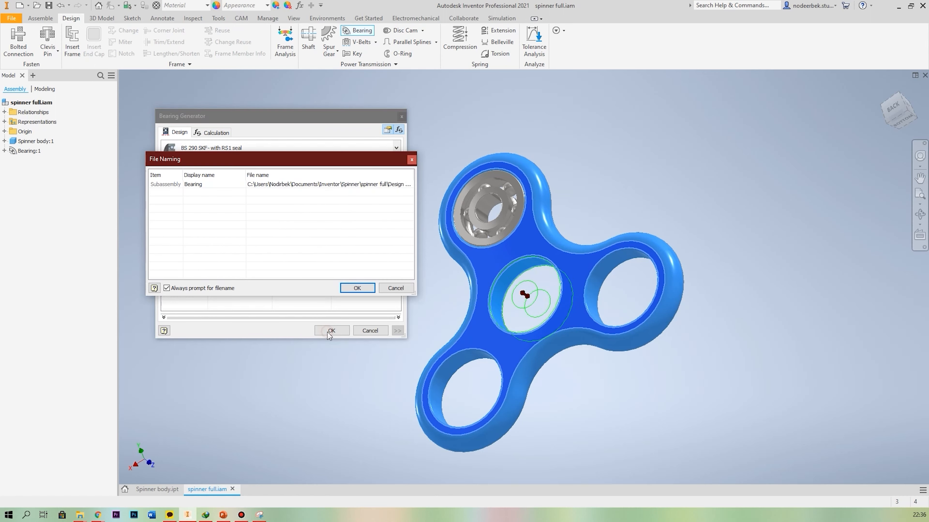
click(360, 288)
shift+middle_drag(577, 368, 595, 360)
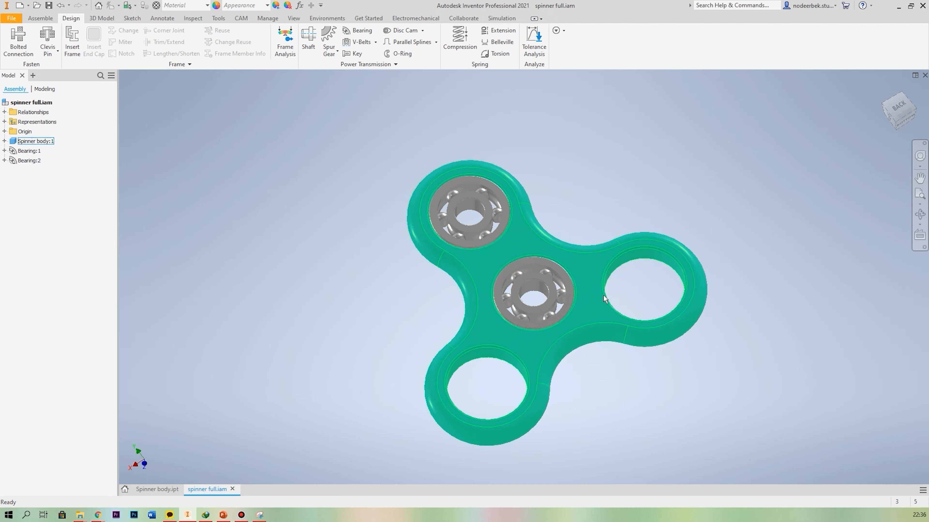
mouse_move(586, 399)
shift+middle_down()
mouse_move(597, 392)
mouse_move(604, 417)
mouse_move(581, 390)
mouse_move(587, 403)
shift+middle_up()
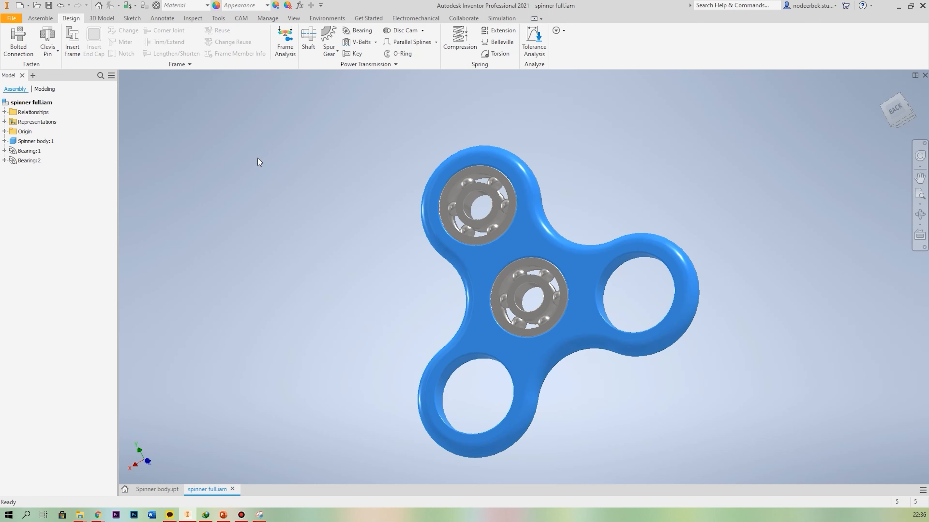
Step: Start a circular component pattern of the upper arm's bearing around the axis of the centre bearing's bore
click(99, 17)
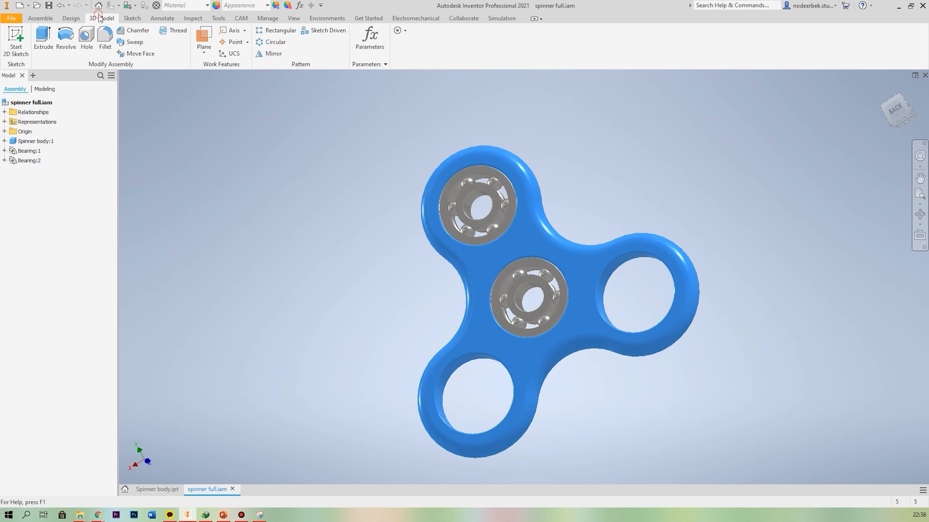
click(40, 18)
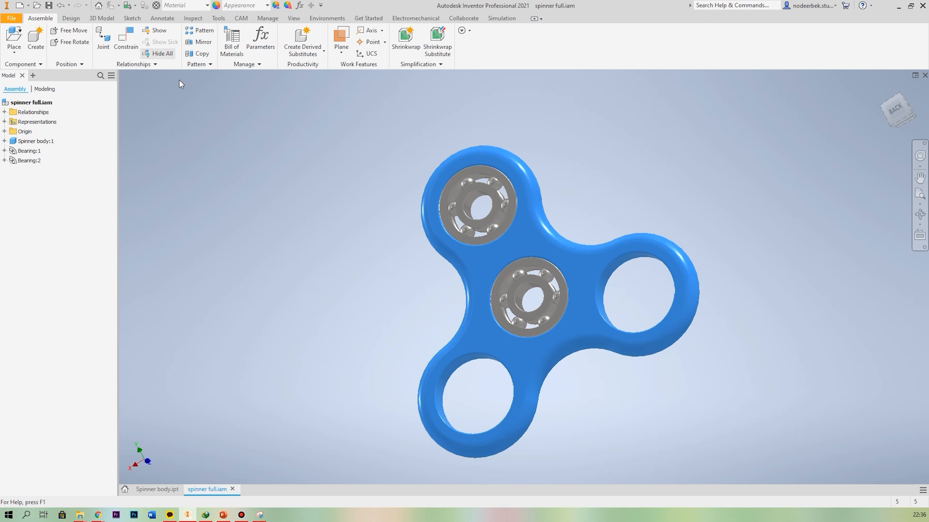
click(200, 34)
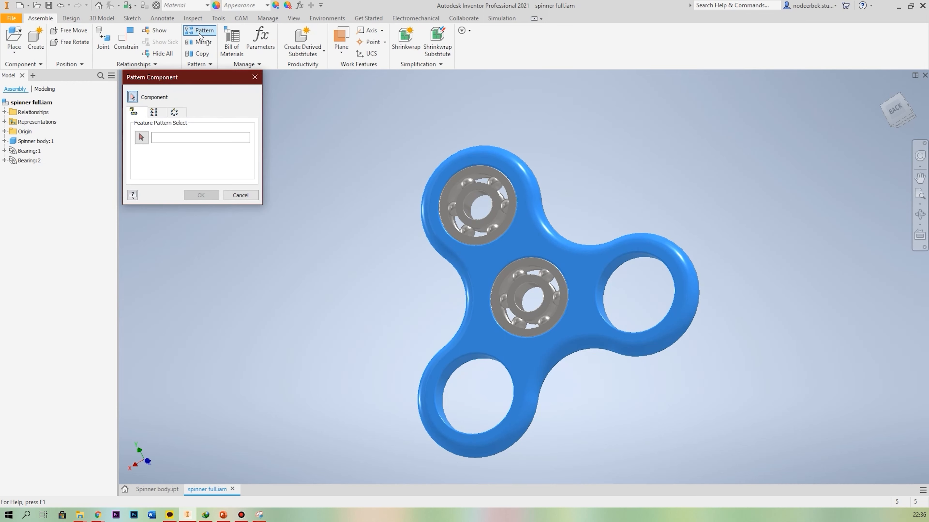
click(174, 112)
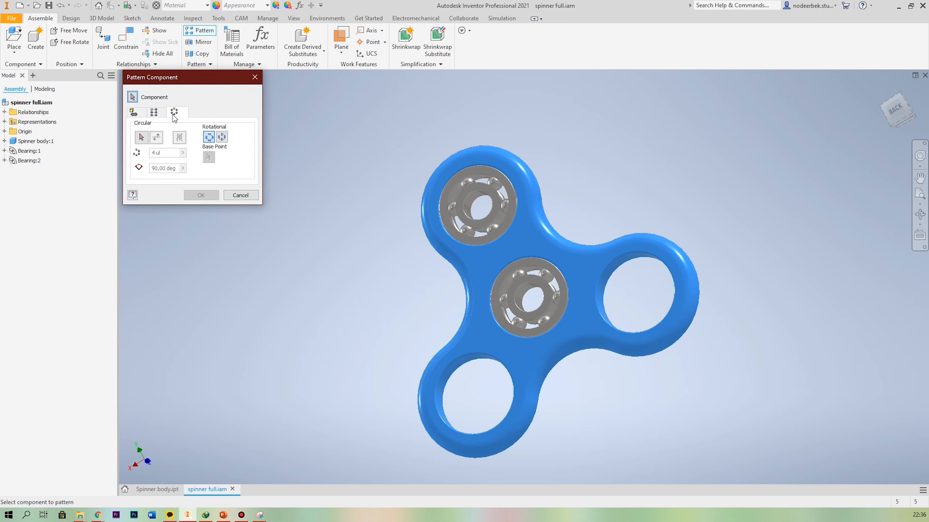
click(147, 141)
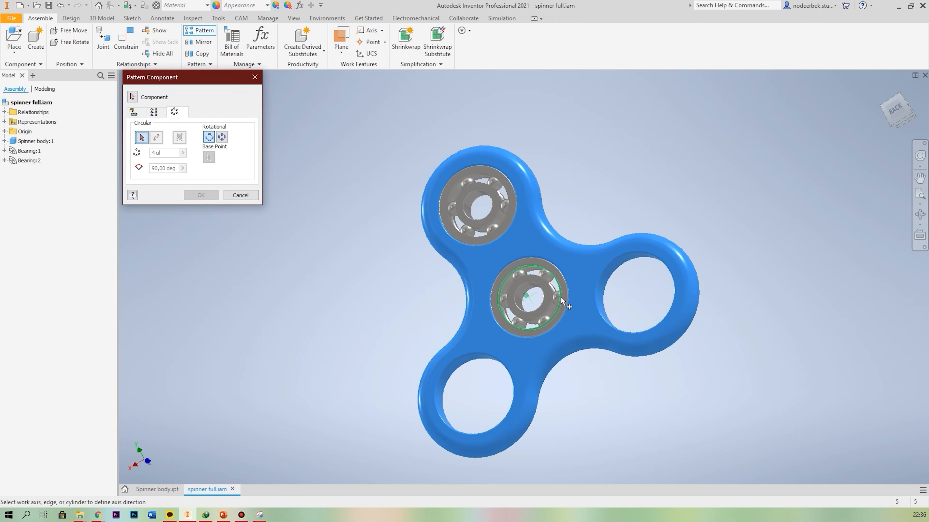
shift+middle_drag(531, 298, 531, 277)
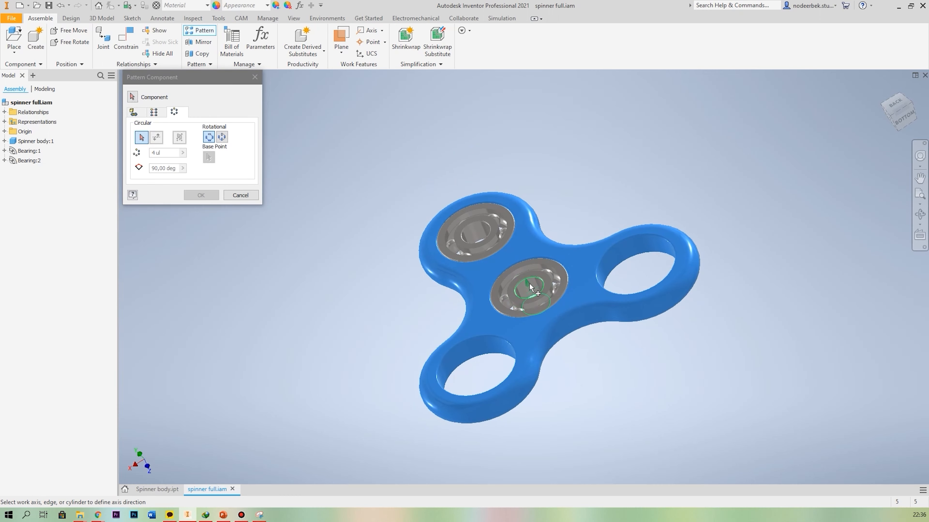
click(529, 286)
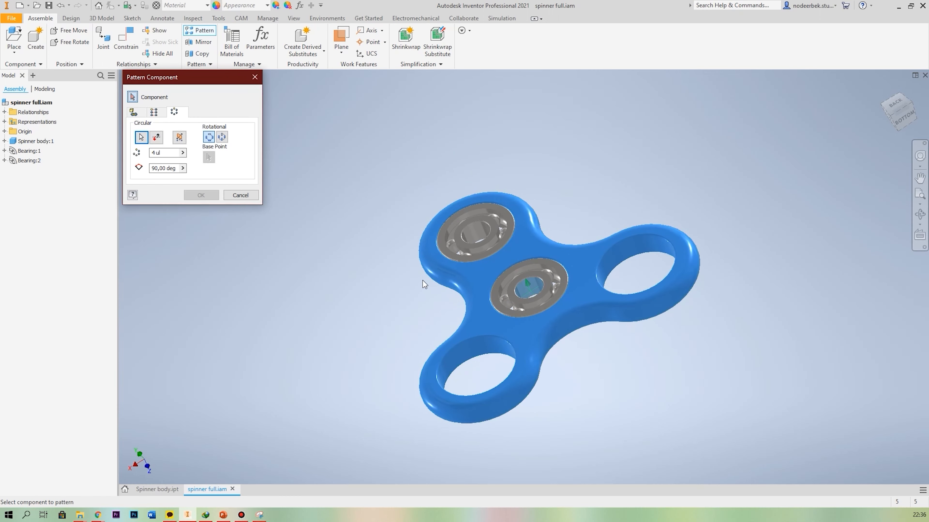
shift+middle_drag(384, 272, 384, 280)
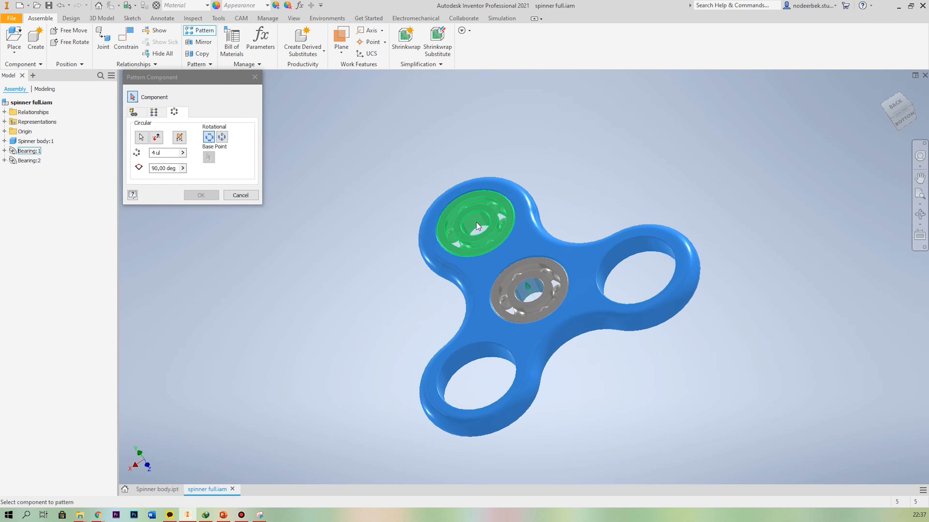
click(463, 202)
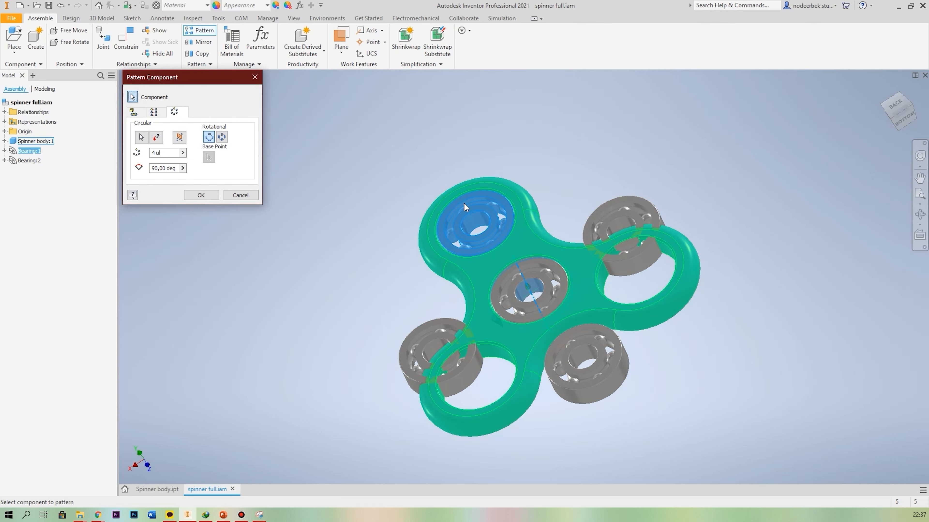
Step: Set the circular pattern to 3 instances spaced 120 degrees apart
double_click(170, 154)
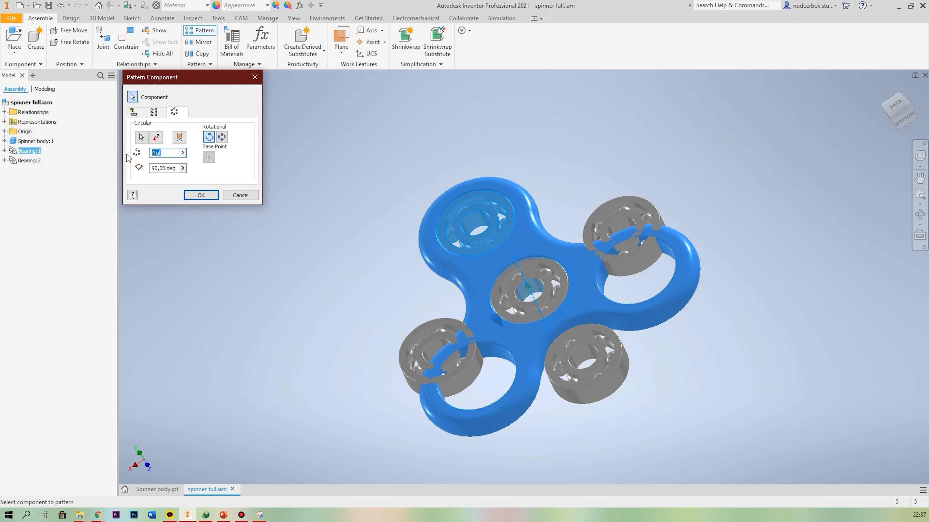
text(3)
key(Tab)
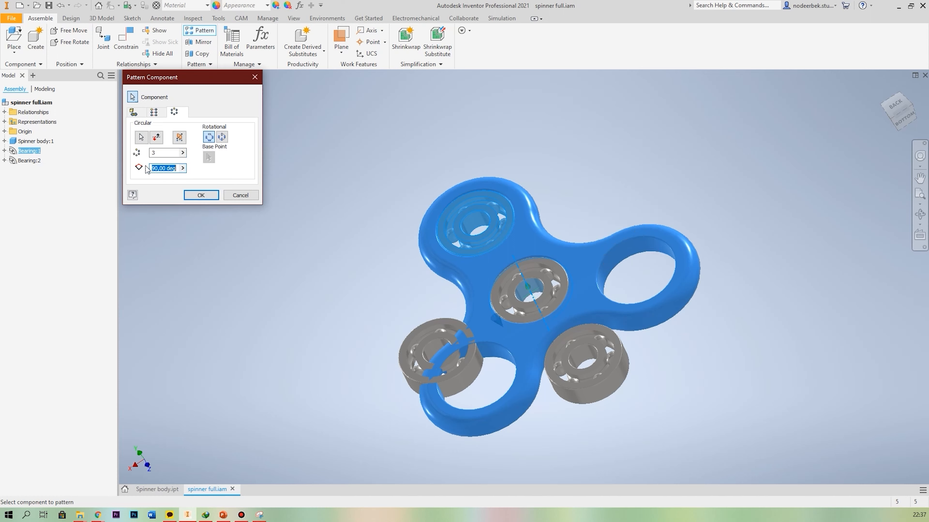
text(120)
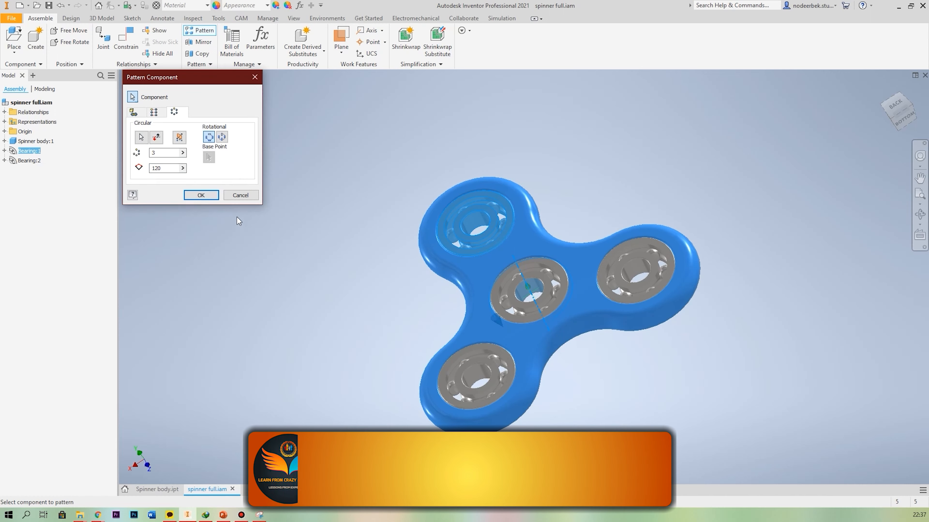
Step: Create the circular pattern so the 608-RS1 bearing fills all three arm holes
click(201, 195)
mouse_move(597, 362)
shift+middle_down()
mouse_move(570, 336)
mouse_move(640, 369)
mouse_move(604, 346)
mouse_move(620, 369)
mouse_move(602, 359)
shift+middle_up()
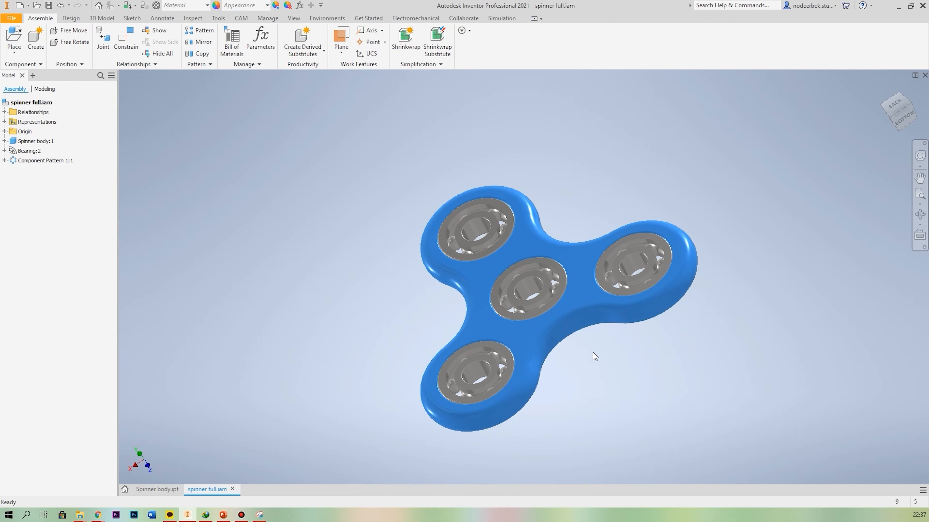
click(582, 252)
click(610, 405)
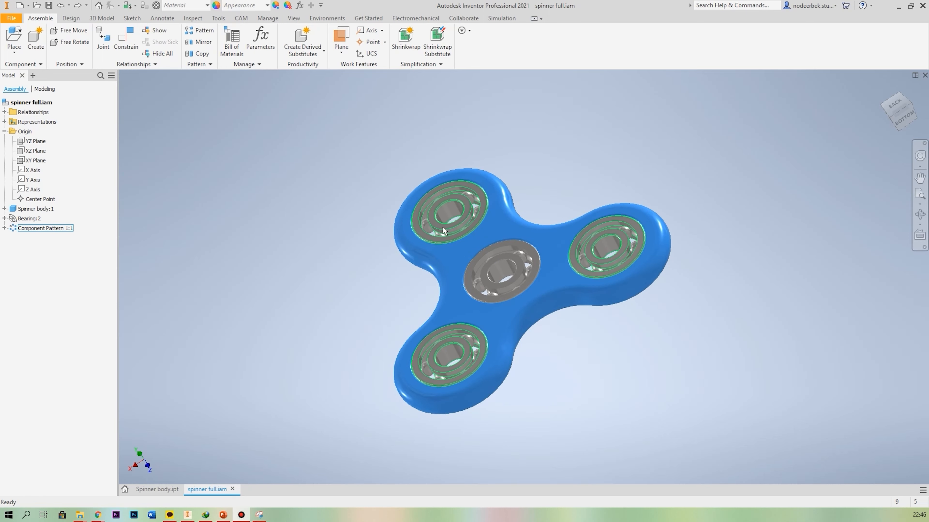
click(539, 281)
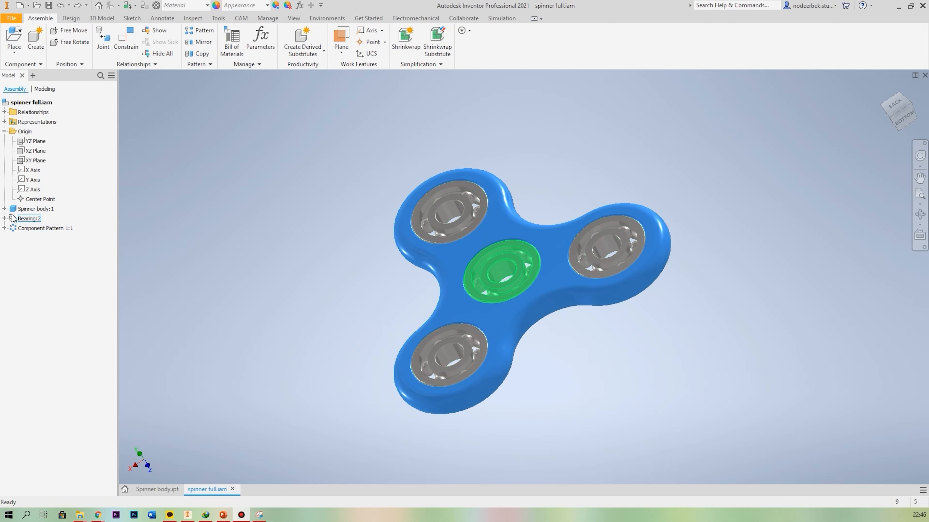
Step: Expand the spinner body's origin features and mate the centre bearing's bore axis to the assembly's Z Axis with 0 mm offset
click(4, 209)
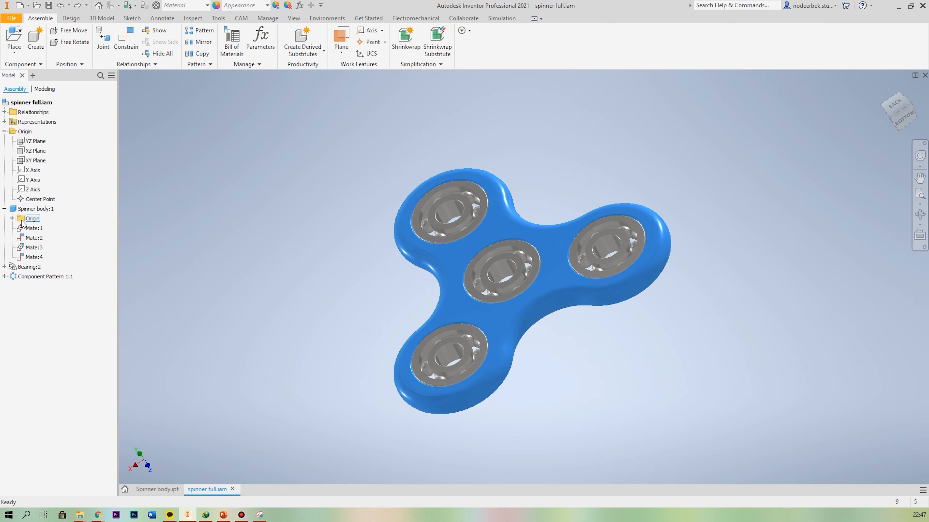
click(12, 218)
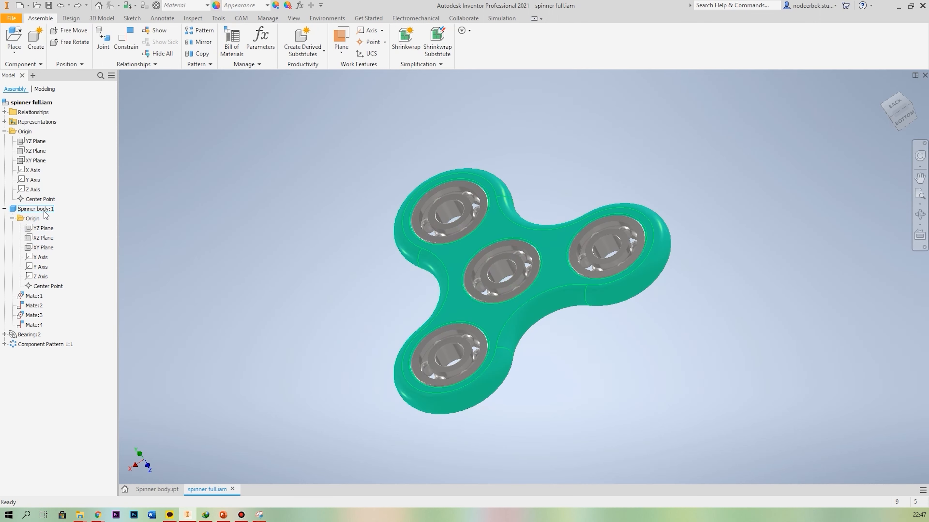
key(c)
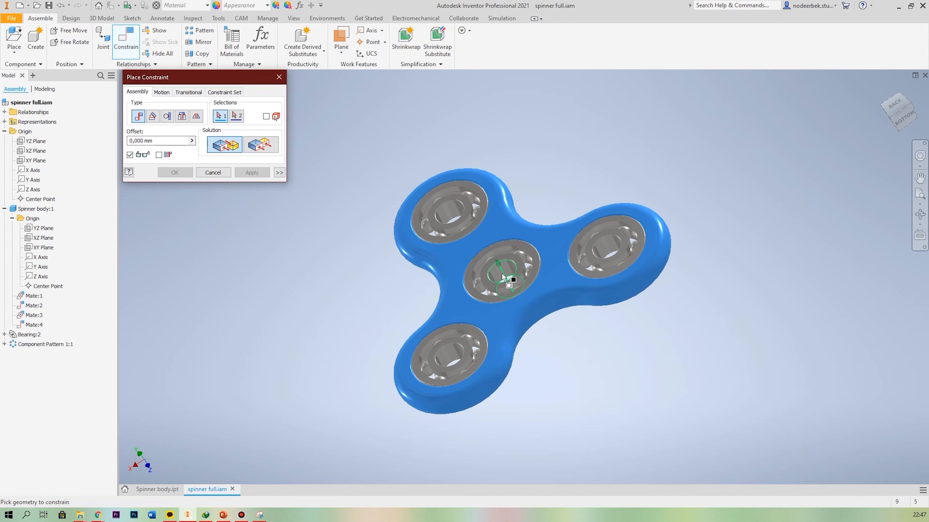
click(502, 272)
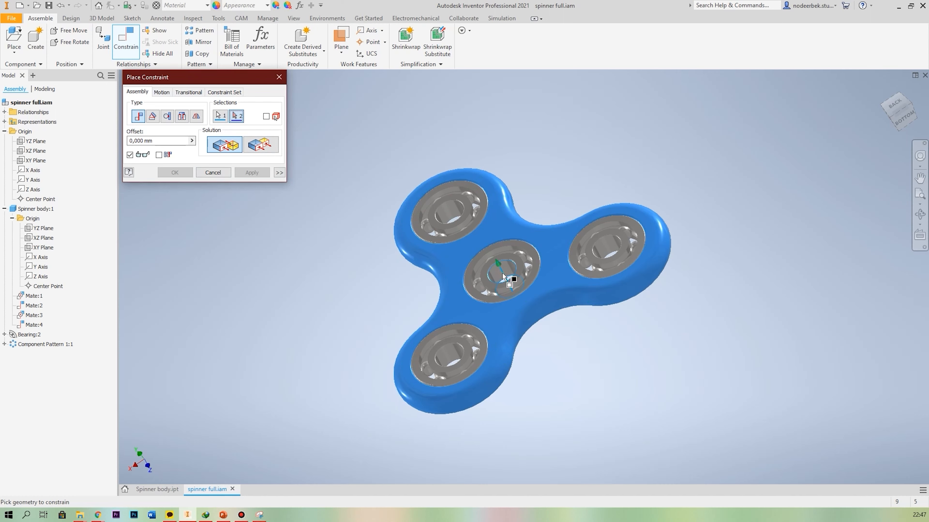
click(33, 190)
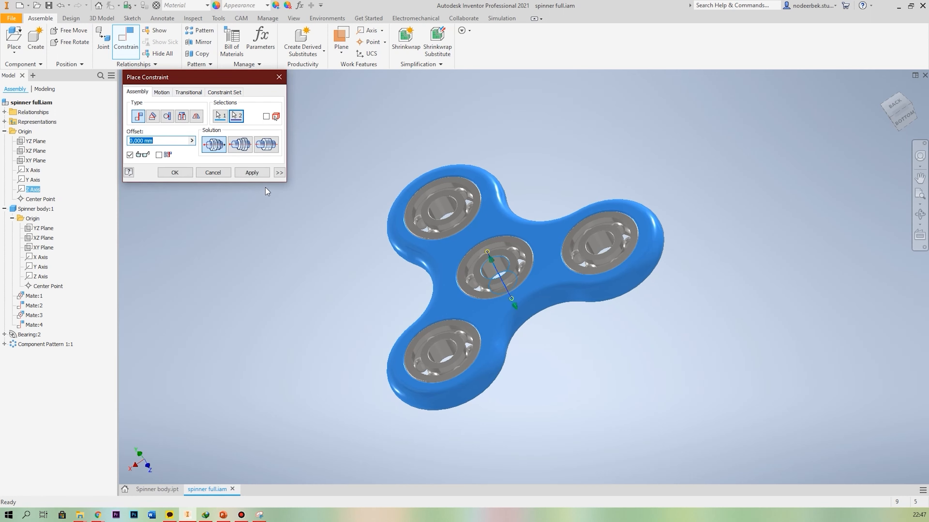
click(256, 173)
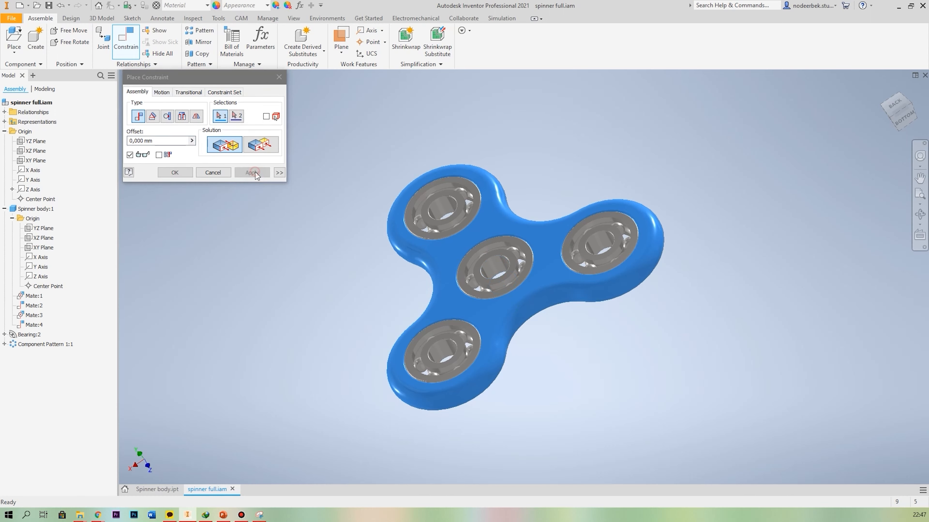
click(213, 173)
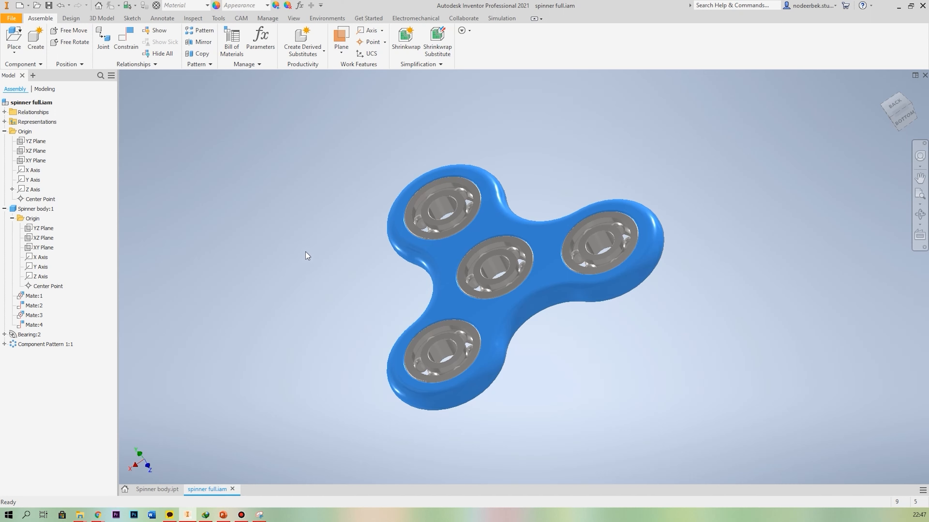
Step: Mate the centre bearing to the assembly's XY Plane with 0 mm offset and test the spinner body's free rotation
click(125, 40)
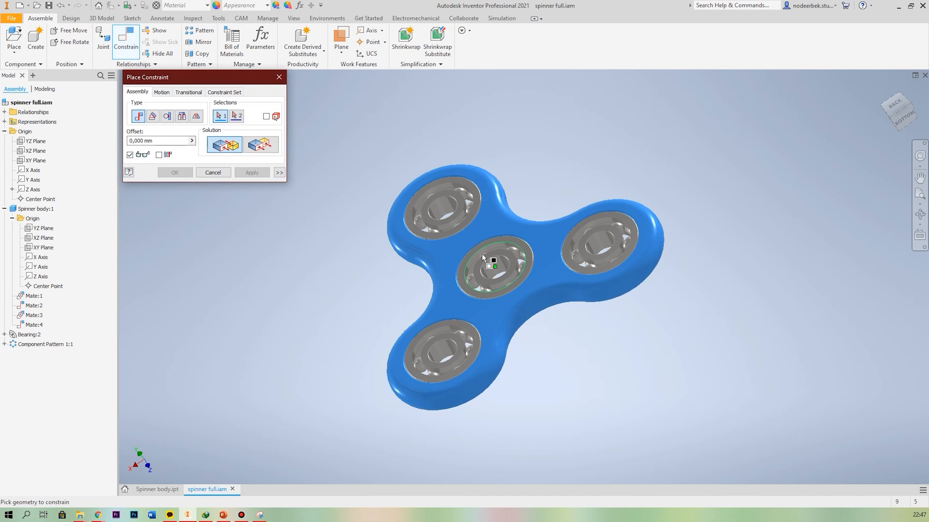
click(479, 270)
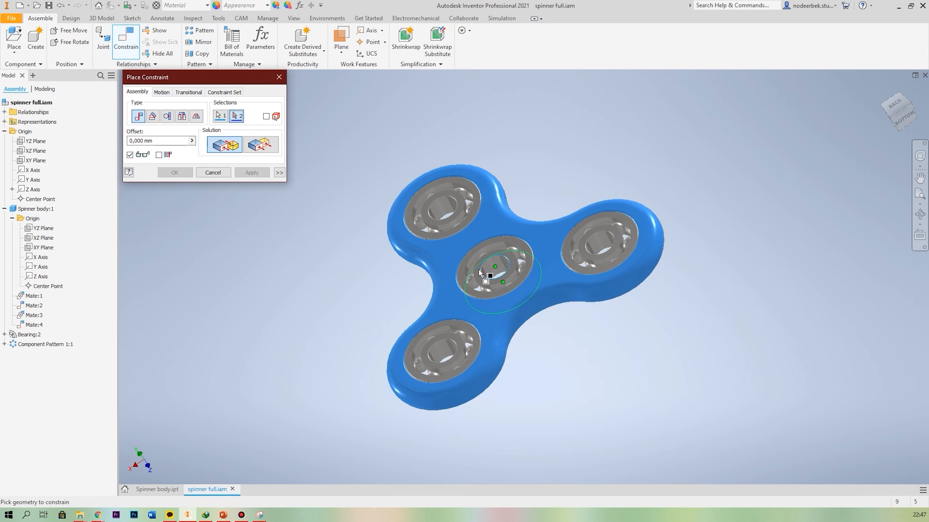
click(41, 161)
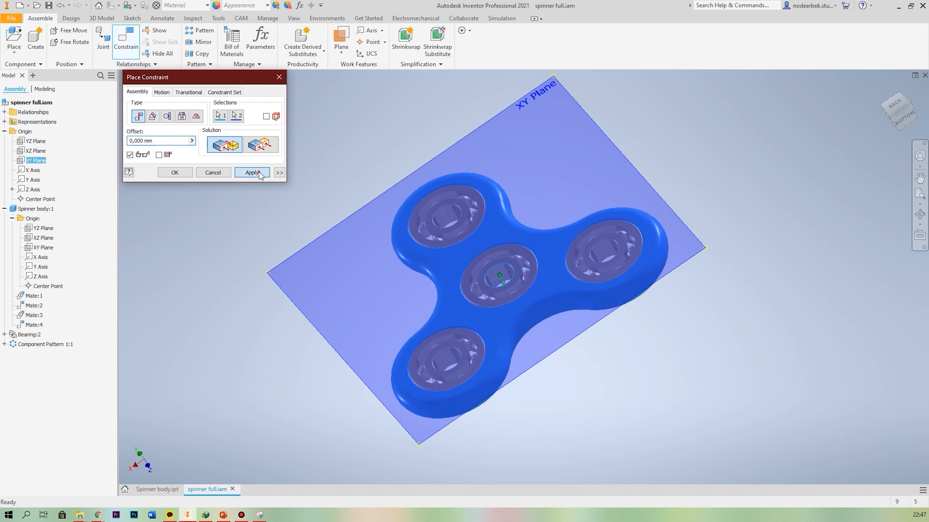
click(250, 172)
click(213, 174)
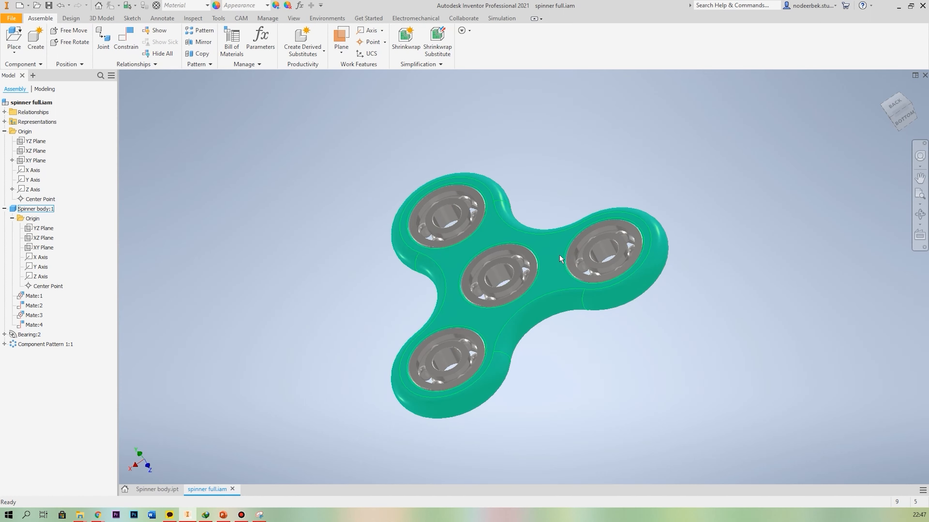
drag(557, 250, 460, 254)
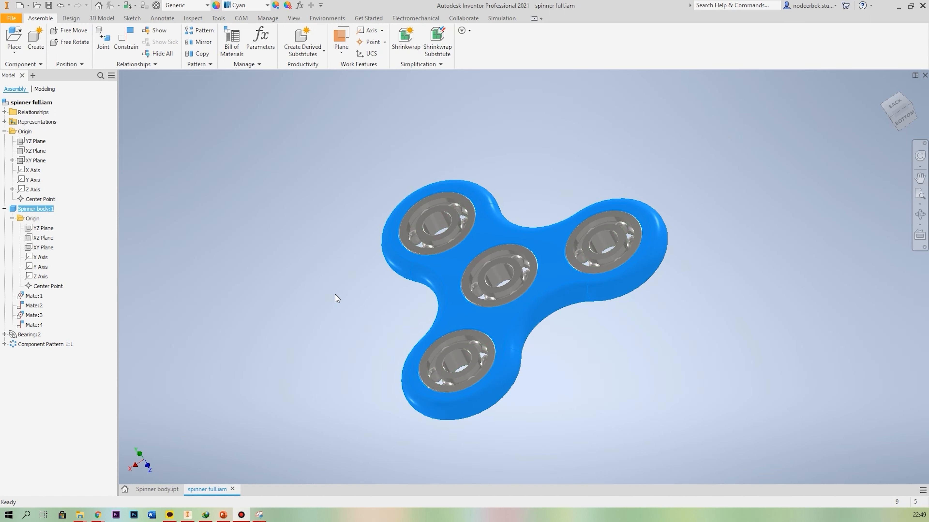
Step: Apply a 0-degree directed angle constraint between the assembly's XZ Plane and the spinner body's XZ Plane
click(126, 37)
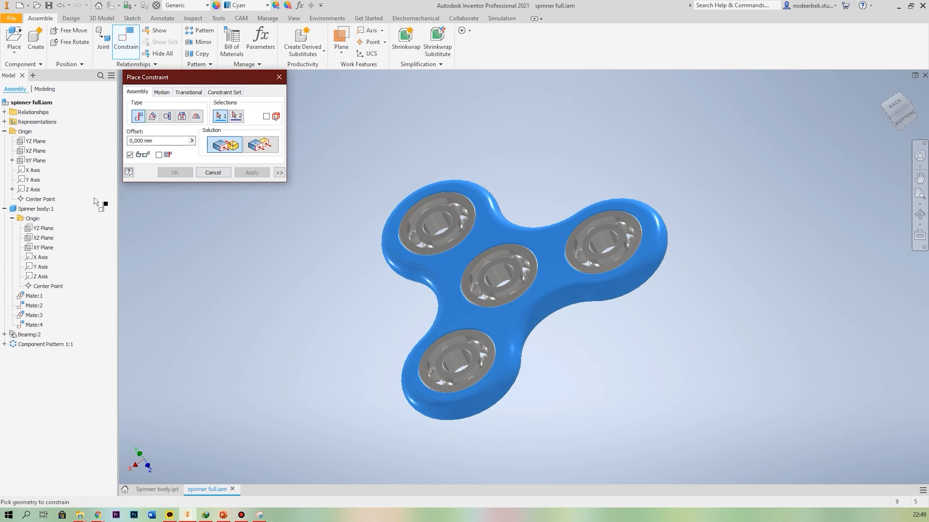
click(47, 153)
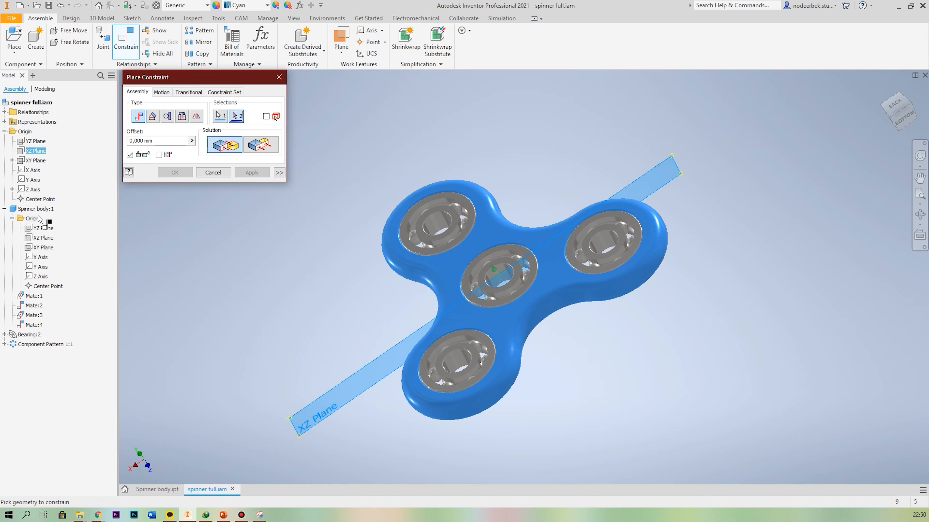
click(48, 238)
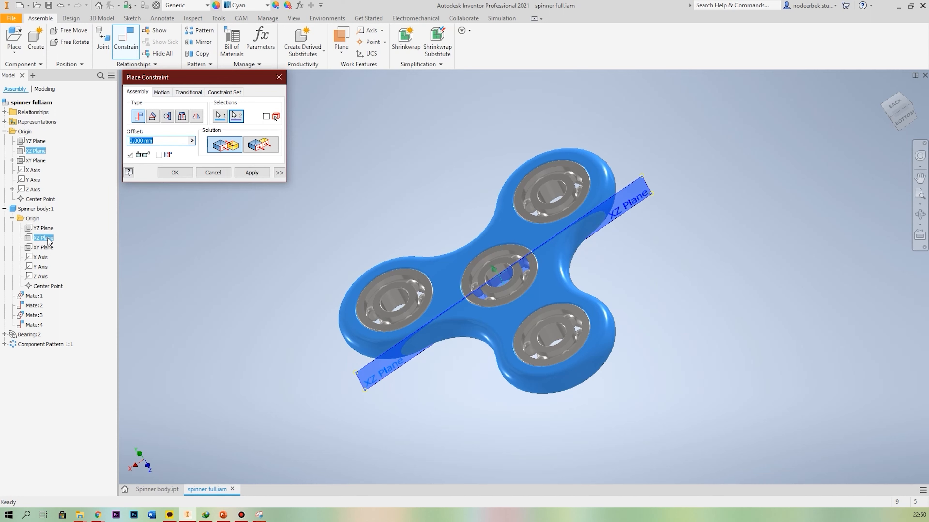
click(152, 117)
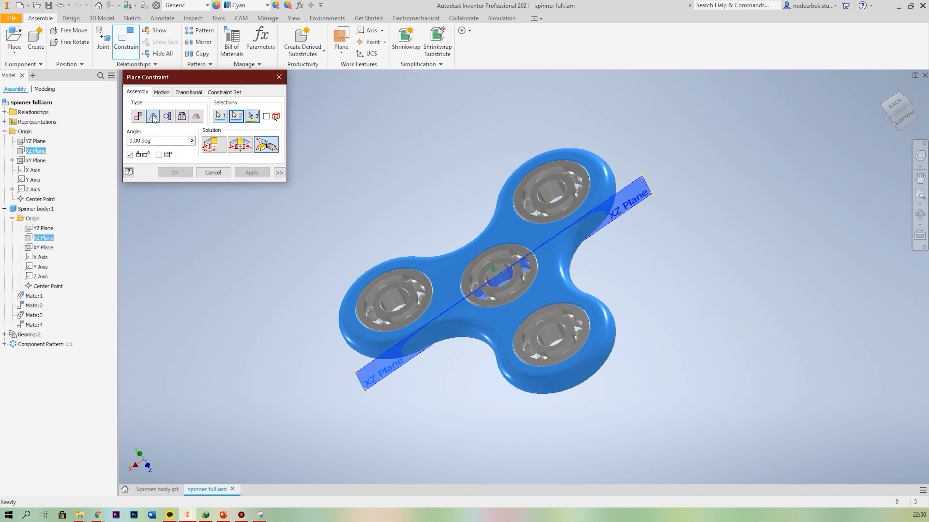
click(213, 145)
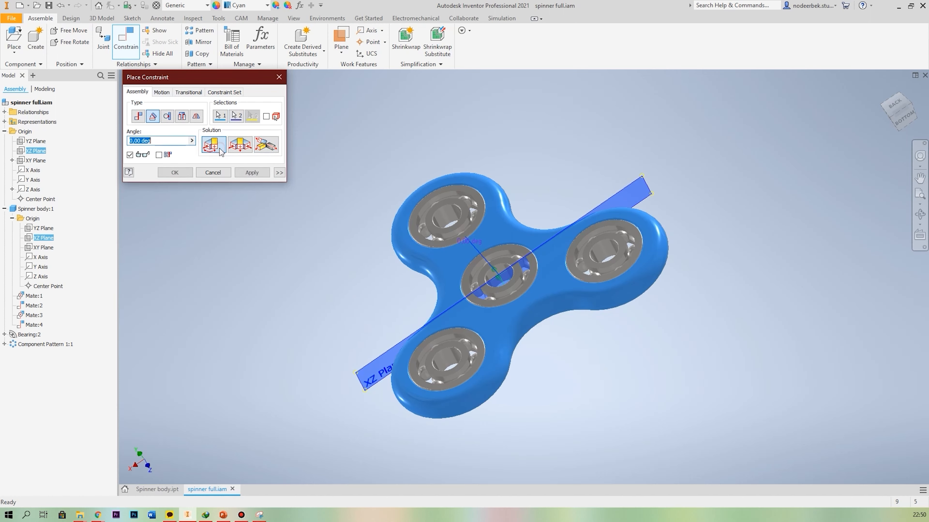
click(252, 172)
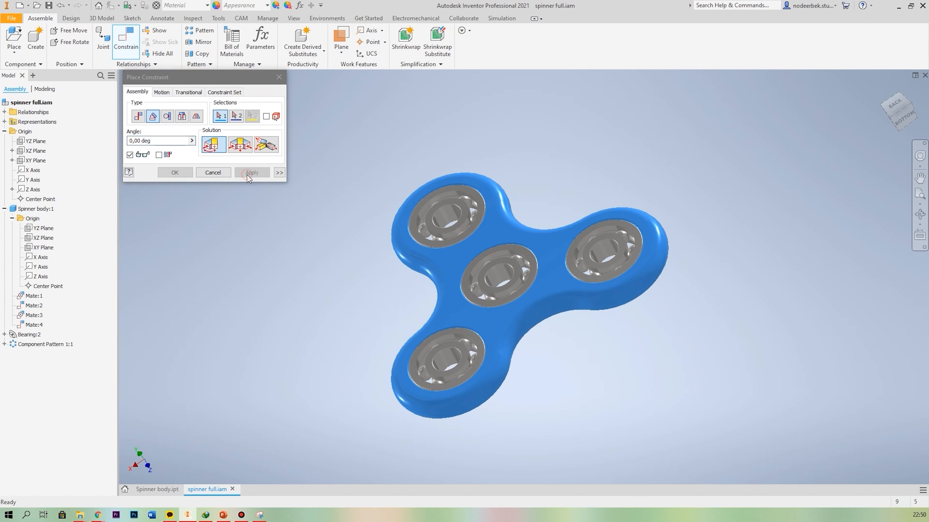
click(215, 175)
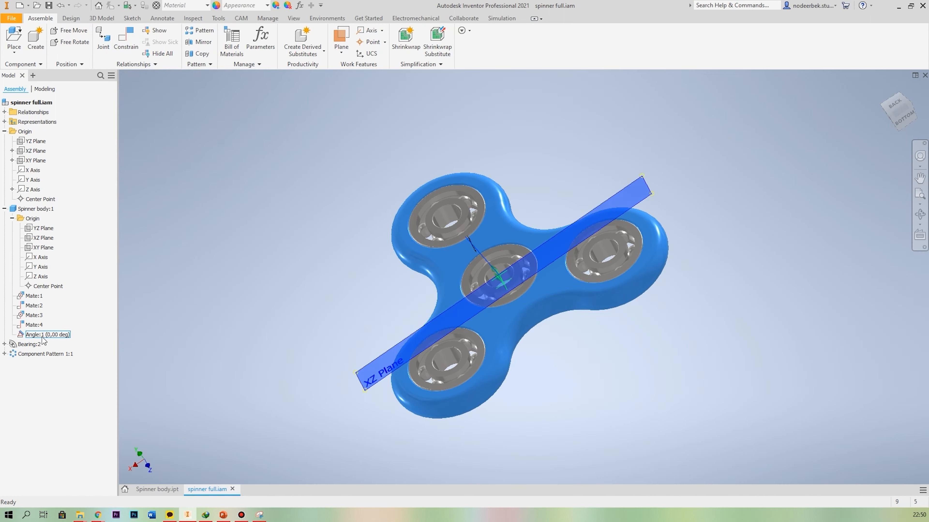
Step: Open the drive settings of the spinner body's angle constraint and set the end angle to 360 degrees
right_click(51, 337)
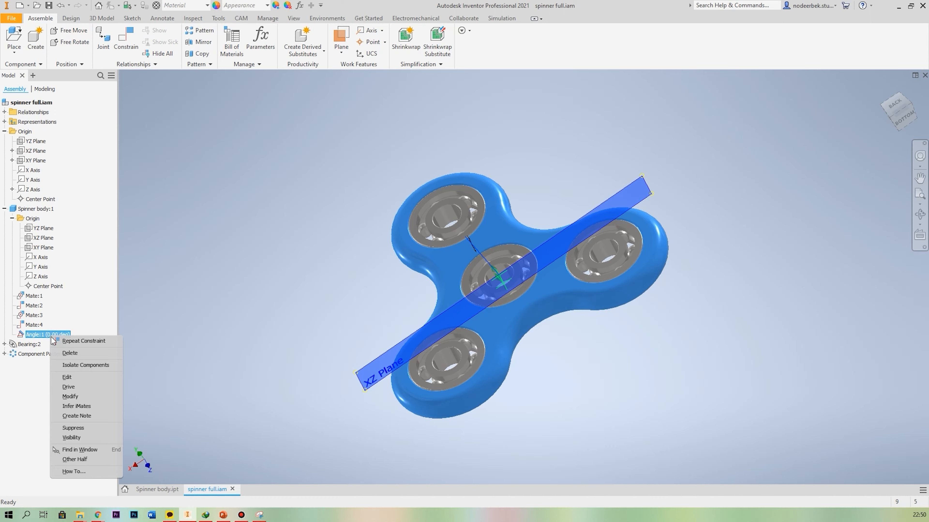
click(73, 388)
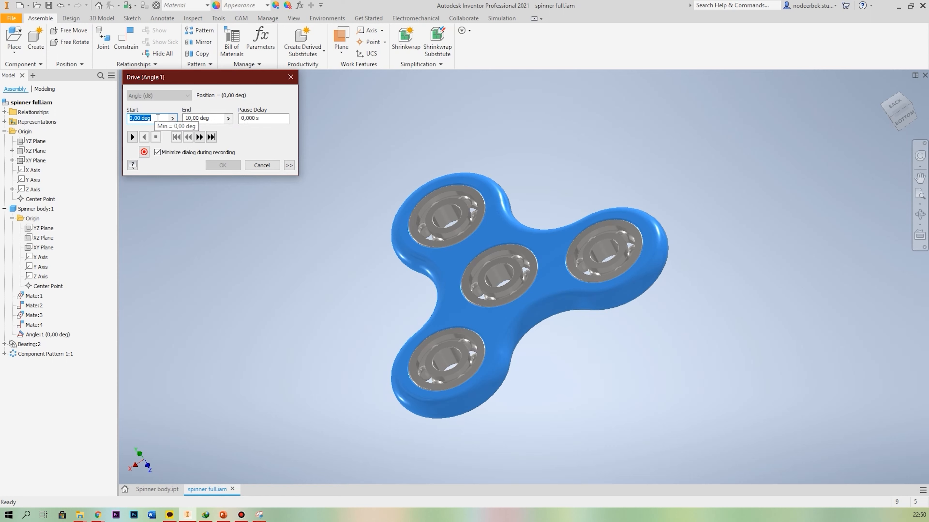
key(Tab)
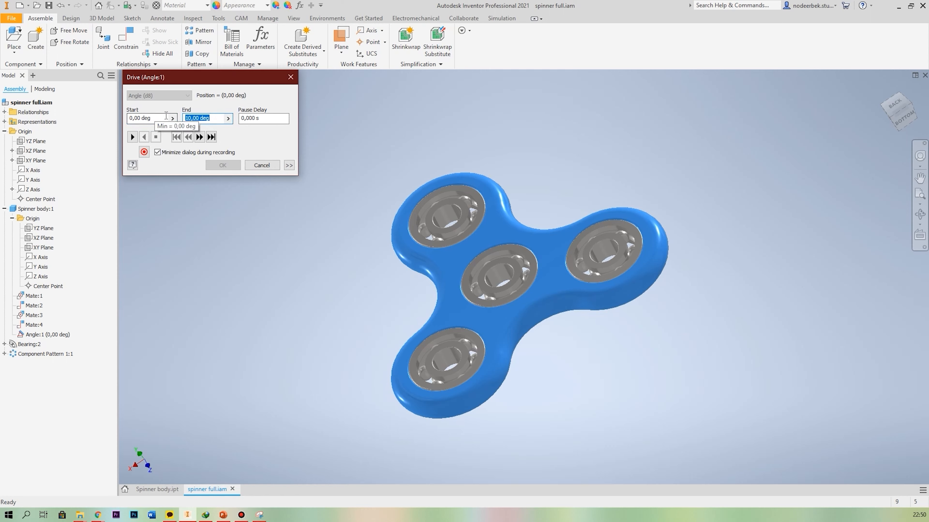
text(3)
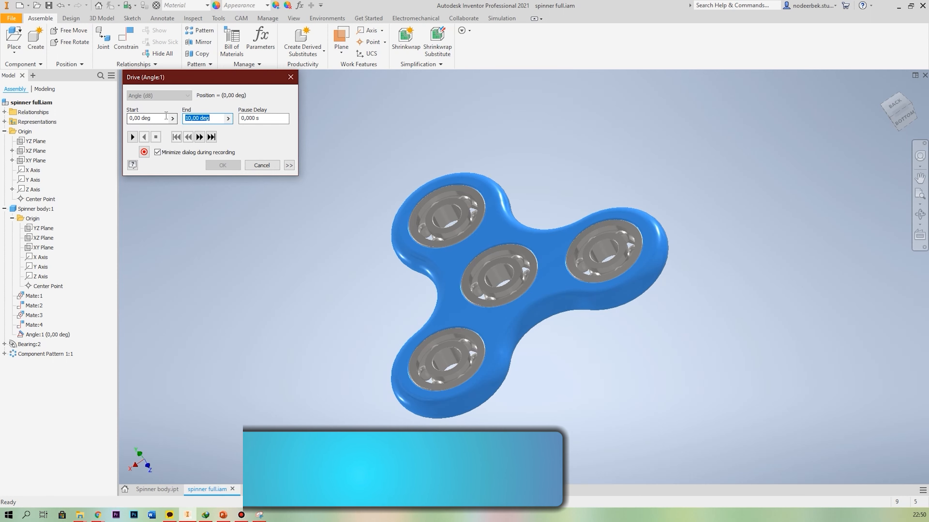
text(60)
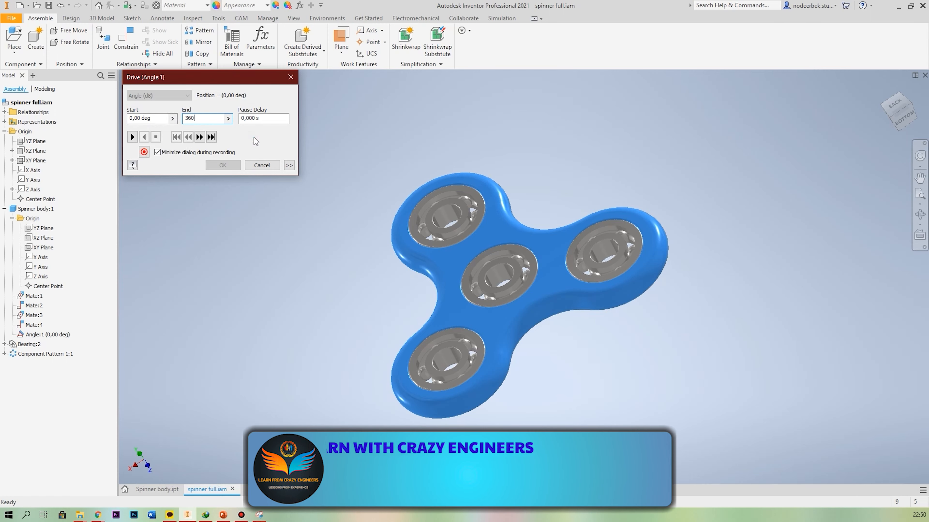
Step: Play the spinner's driven rotation forward through the full range and in reverse
click(132, 137)
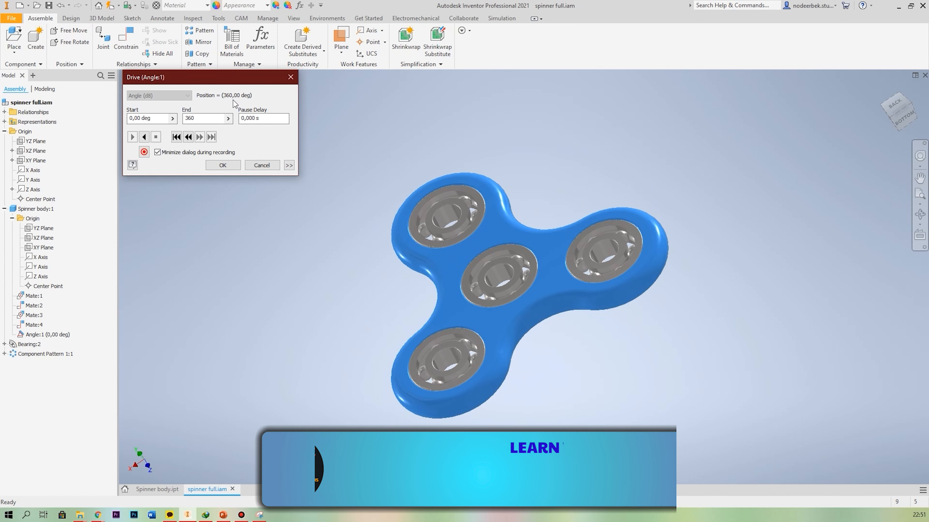
click(143, 138)
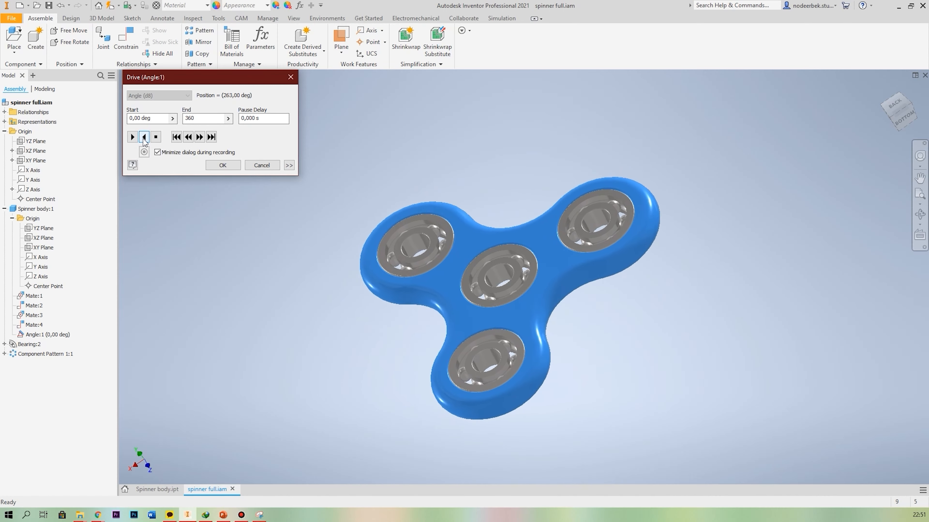
click(156, 137)
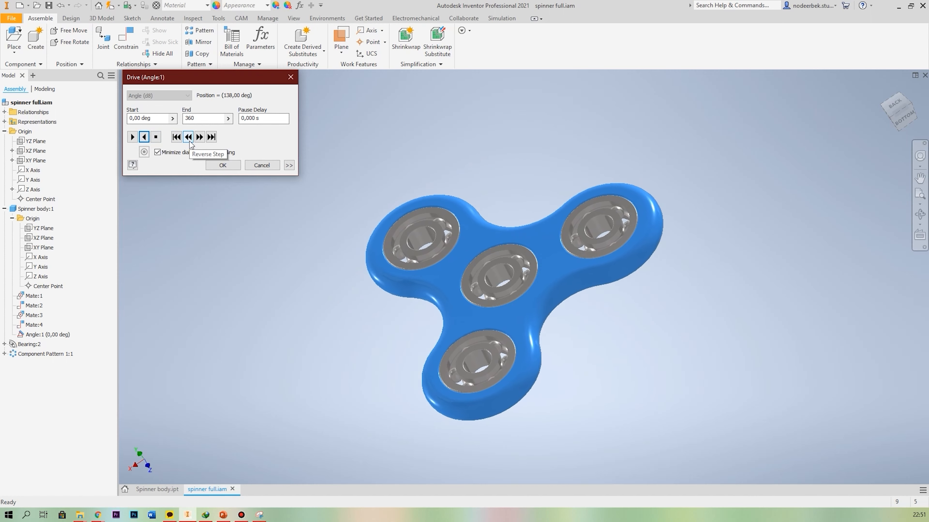